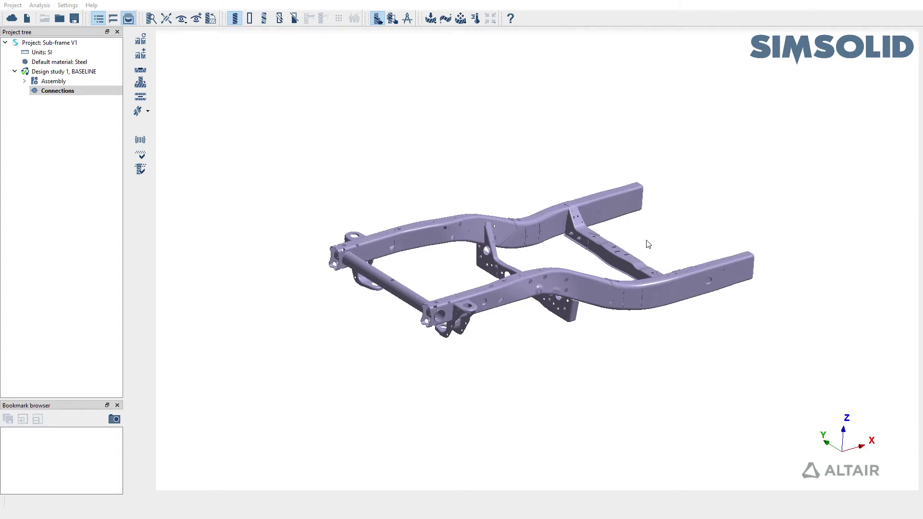
- Review the seam weld creation methods: master weld, group weld, weld by lines/edges and weld from solid, without creating any welds
left_click(57, 91)
left_click(57, 91)
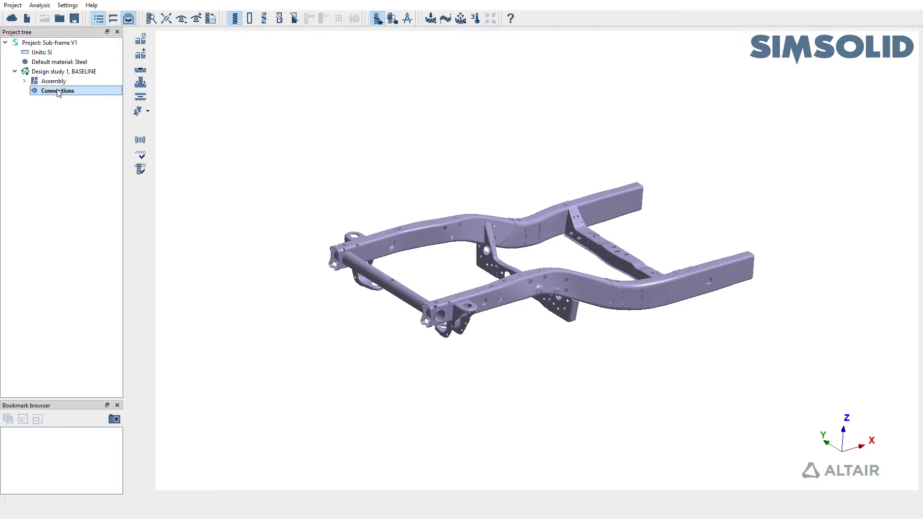
left_click(140, 83)
left_click_drag(240, 71, 106, 68)
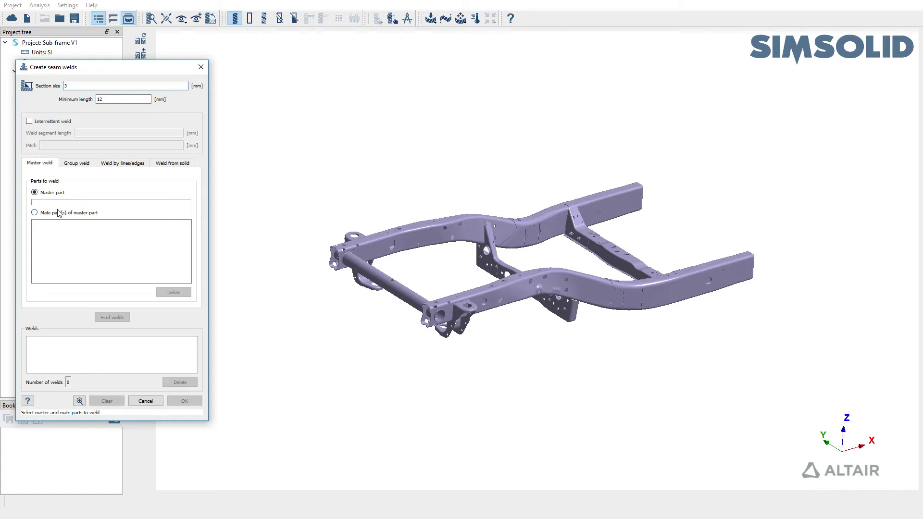
left_click(69, 164)
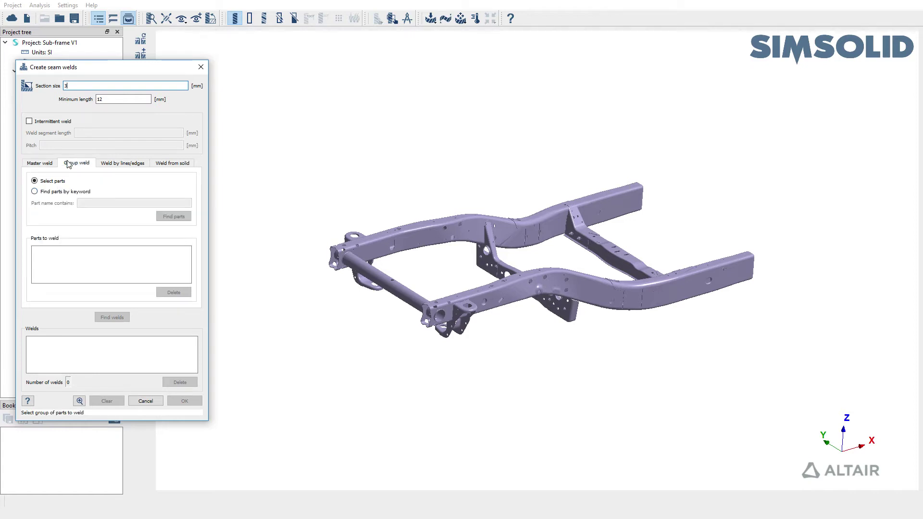
left_click(118, 166)
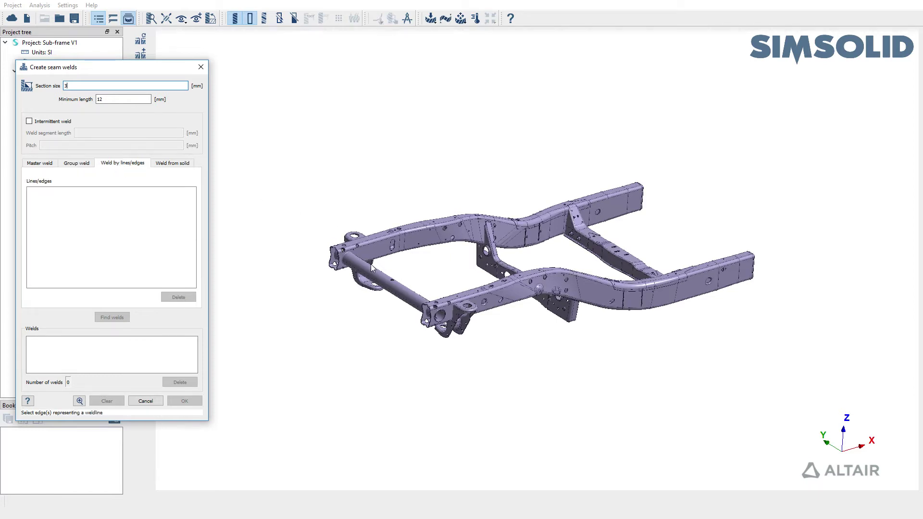
left_click(190, 164)
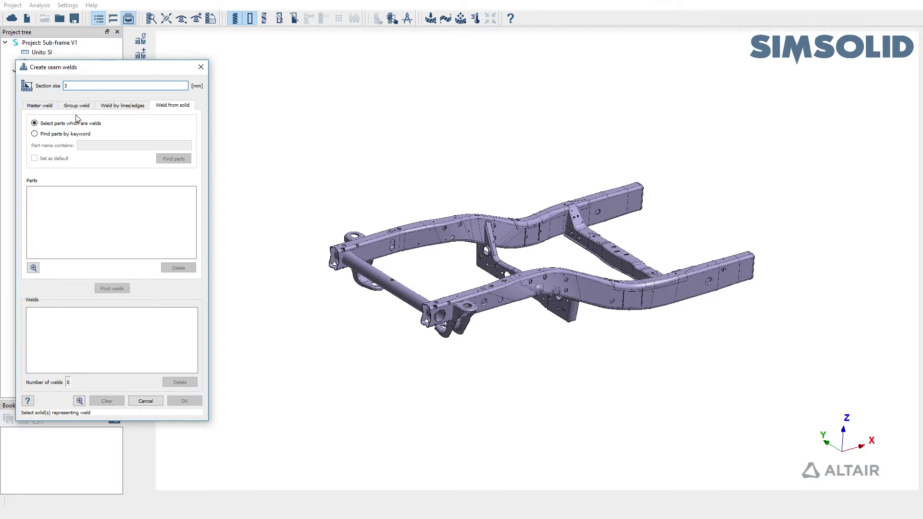
left_click(201, 67)
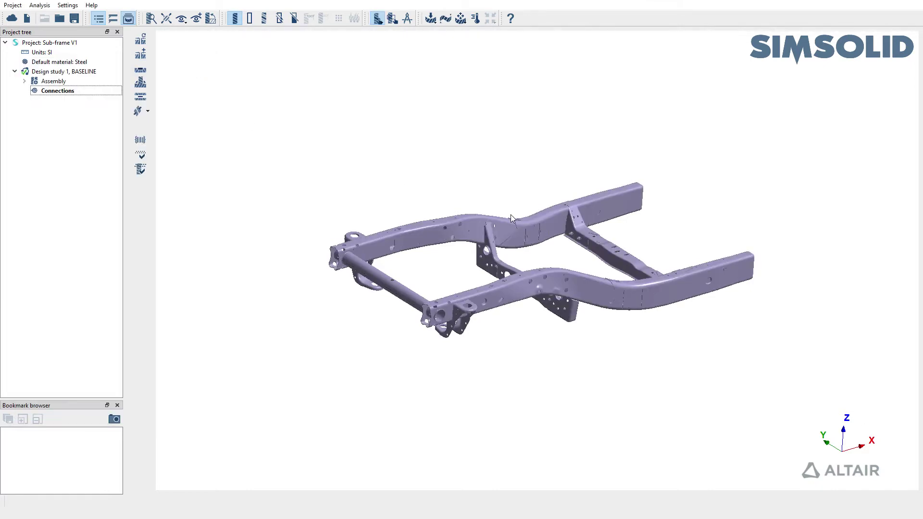
- Review the general information of the whole assembly
right_click(70, 81)
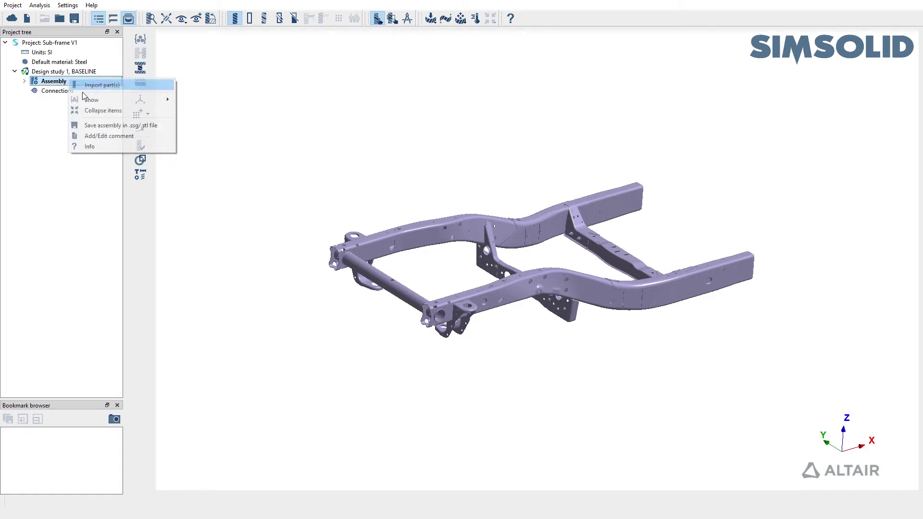
left_click(90, 146)
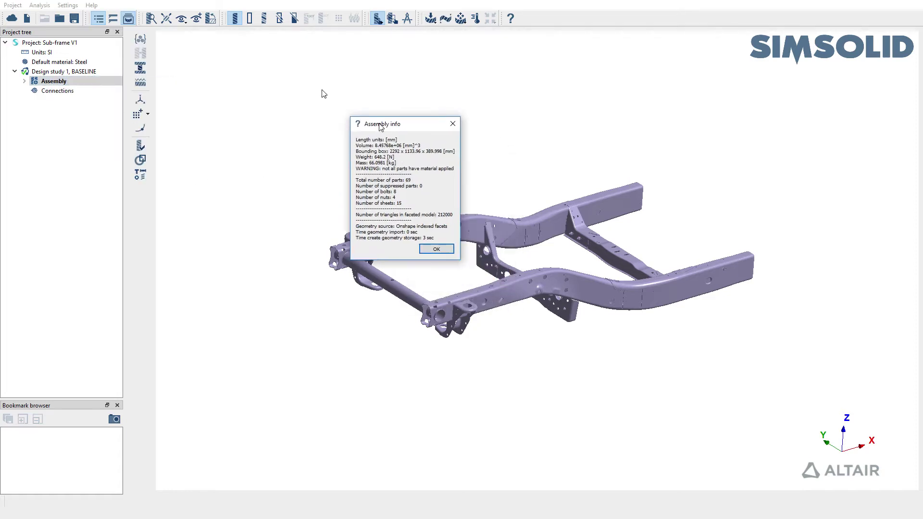
left_click_drag(380, 126, 288, 66)
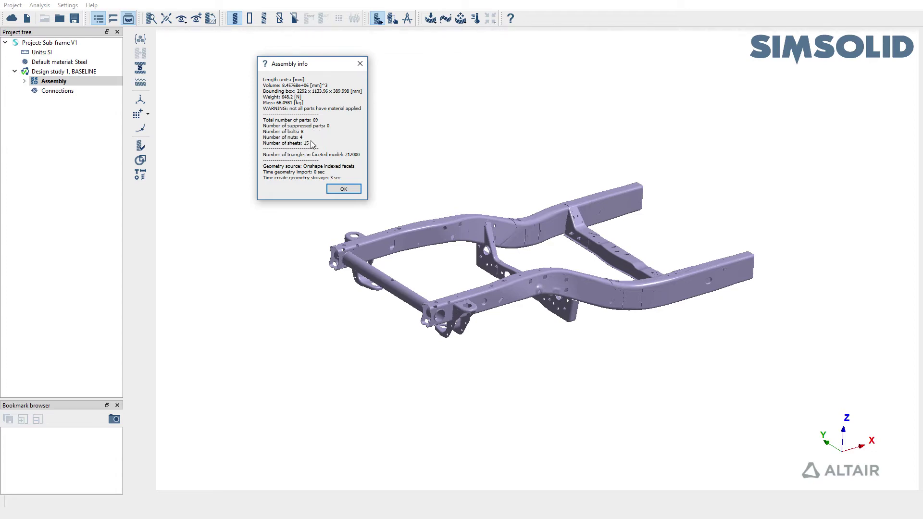
left_click(360, 64)
- Examine the joint between the middle cross-member bracket and the far side rail, and select that rail
scroll(345, 236, "up", 5)
scroll(341, 225, "up", 5)
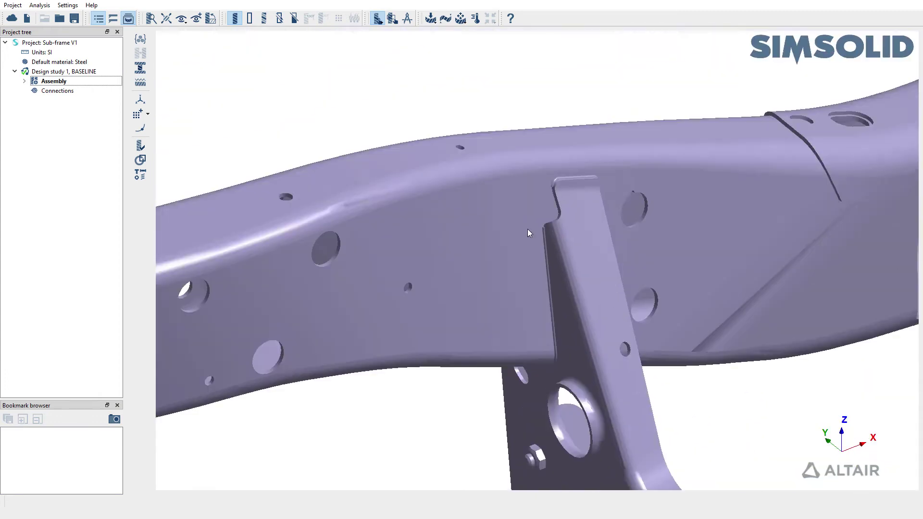
scroll(560, 181, "up", 5)
left_click(561, 166)
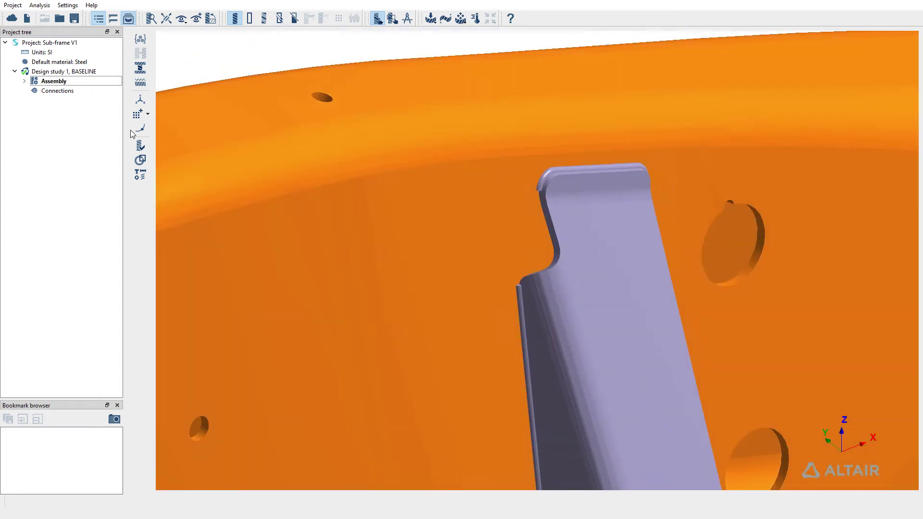
- Highlight the Weld parts listed in the assembly to examine where the modelled weld solids sit on the frame
left_click(24, 81)
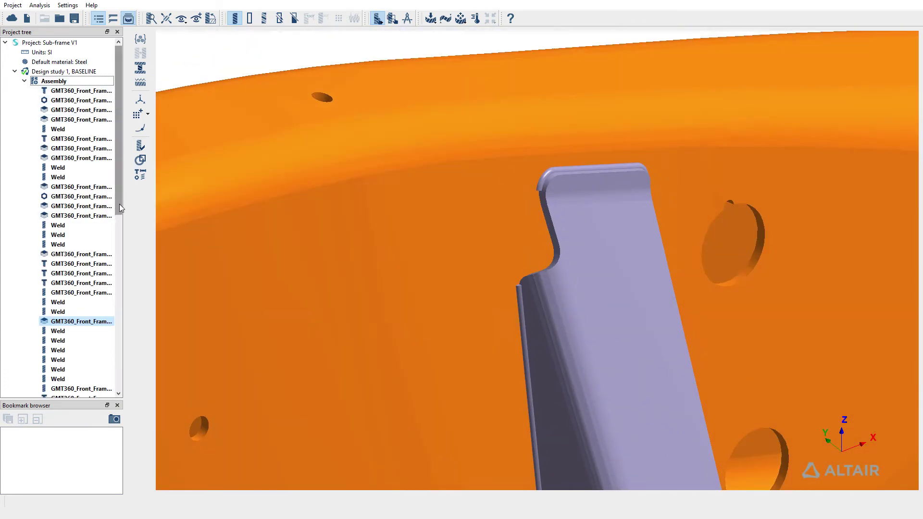
scroll(119, 210, "down", 4)
left_click(67, 215)
left_click(70, 235)
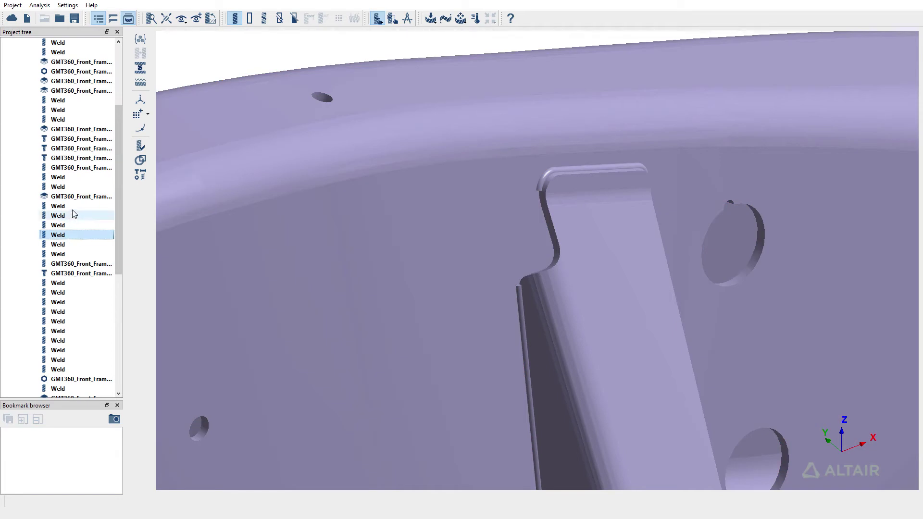
left_click_drag(73, 206, 69, 248)
left_click_drag(72, 292, 79, 349)
left_click(80, 369, "shift")
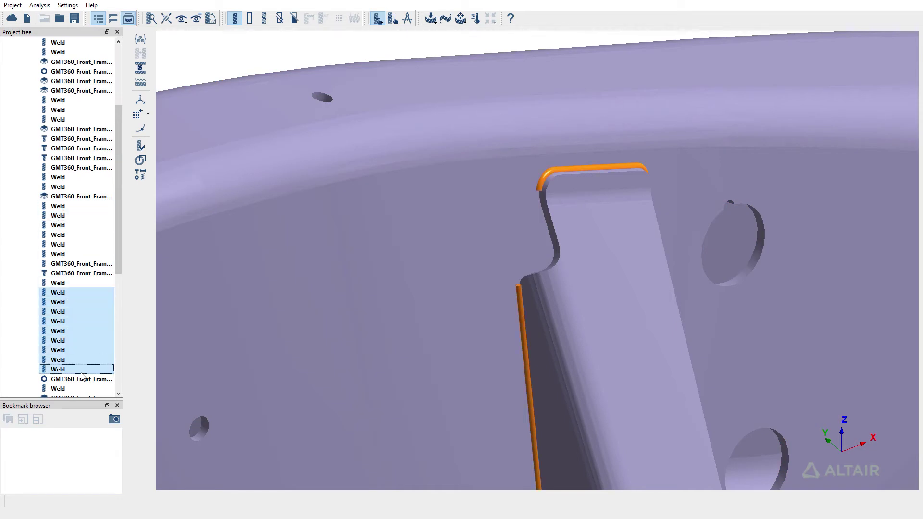
scroll(486, 233, "down", 6)
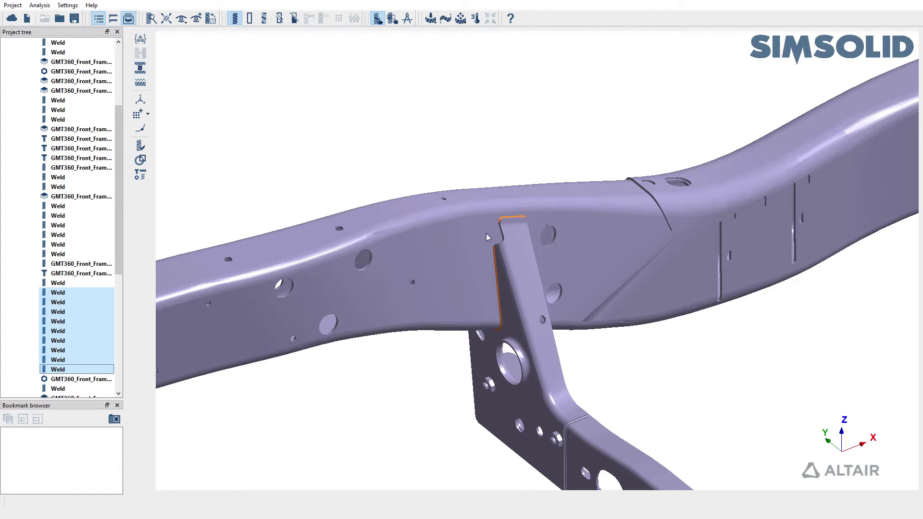
scroll(486, 240, "down", 3)
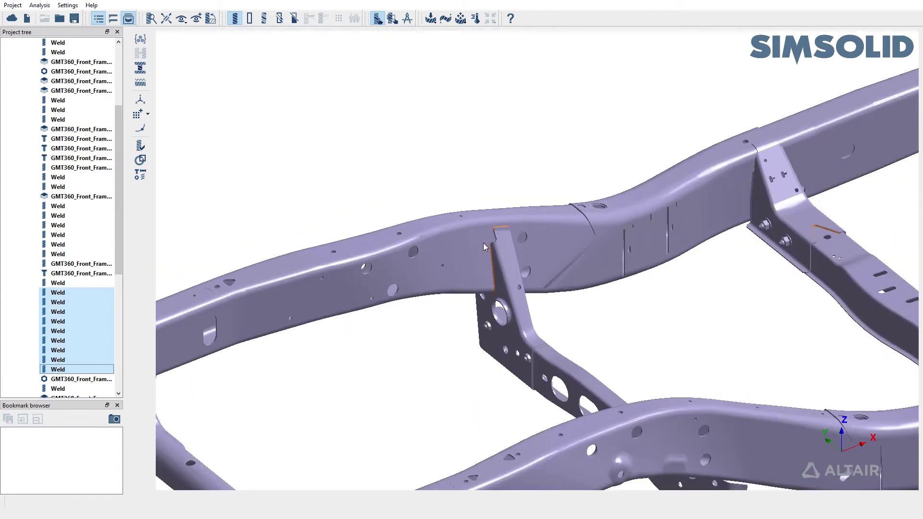
scroll(483, 243, "down", 8)
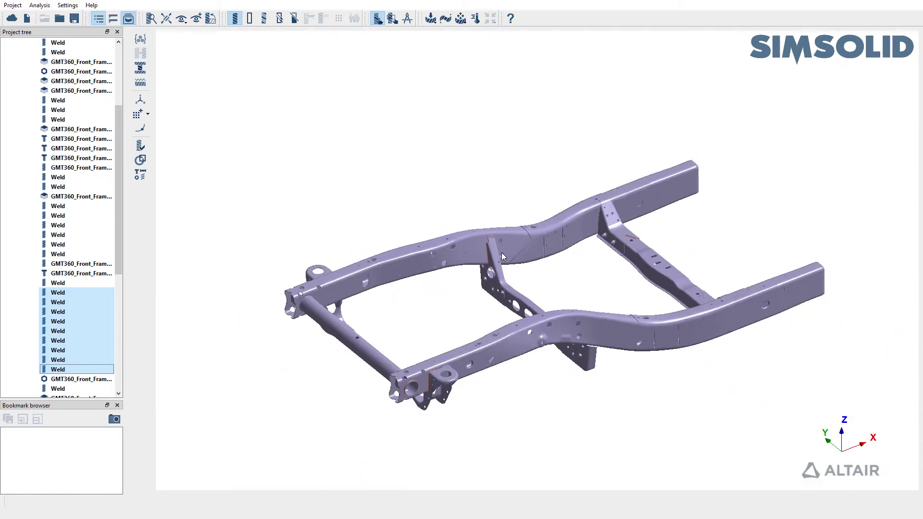
scroll(69, 179, "up", 5)
left_click(24, 80)
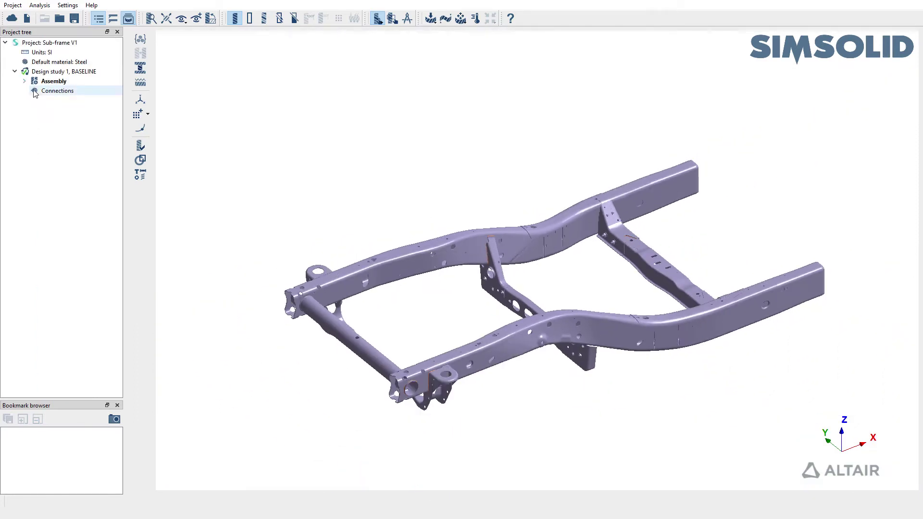
- Begin creating seam welds for the connections using the weld from solid method
left_click(39, 91)
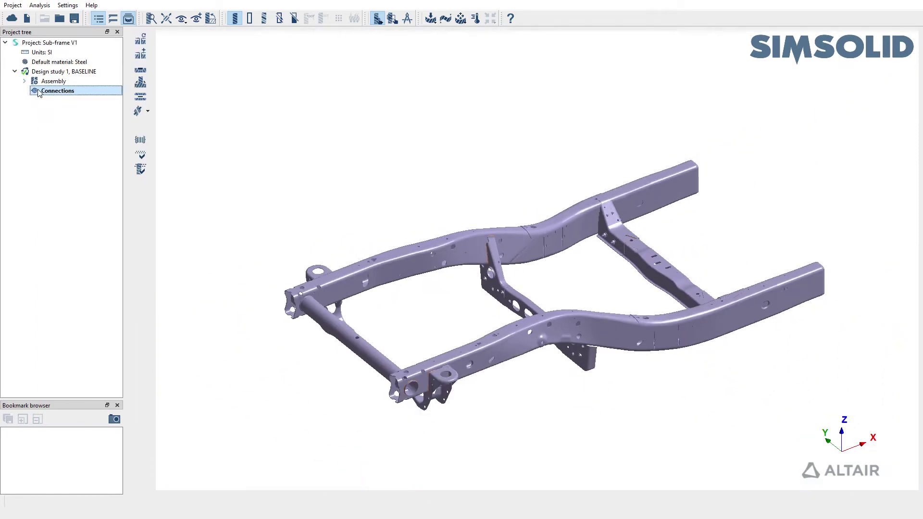
left_click(140, 82)
left_click_drag(253, 78, 112, 72)
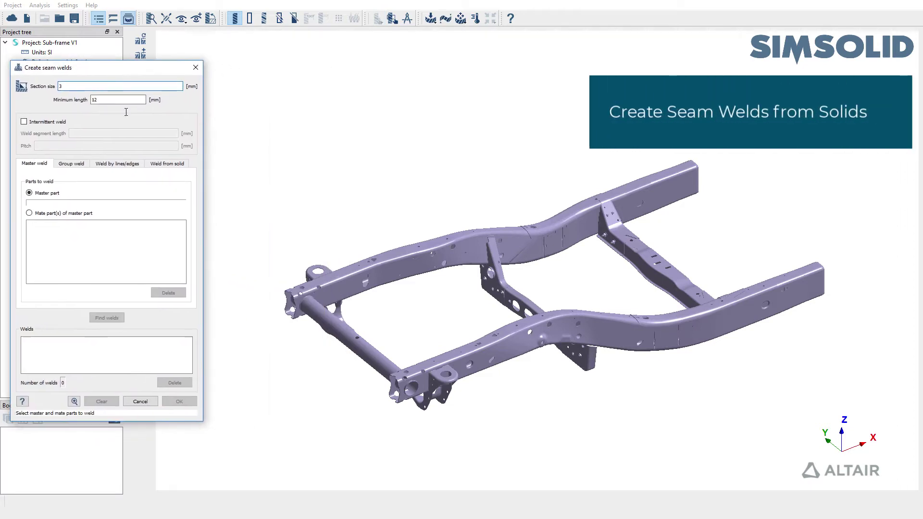
left_click(155, 164)
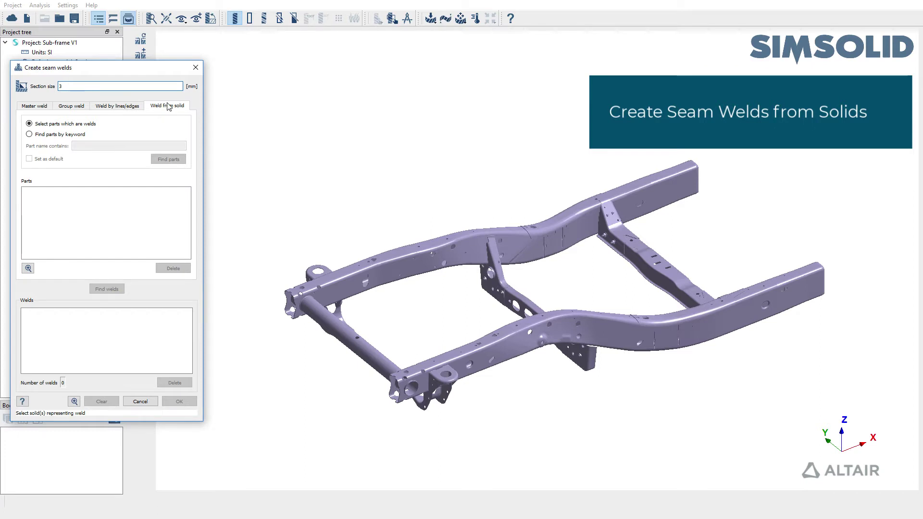
- Pick the ring-shaped weld solid at the far end of the front cross tube as a weld part
left_click_drag(288, 278, 374, 292)
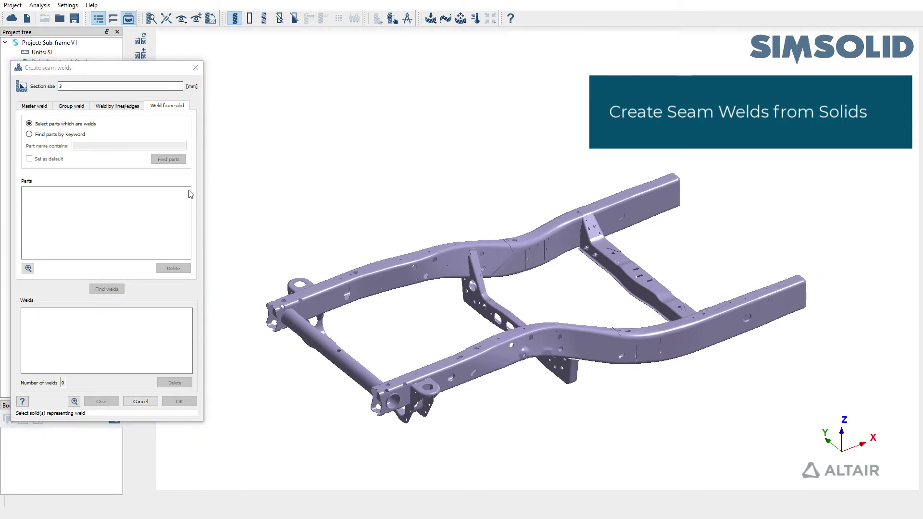
scroll(318, 281, "up", 5)
scroll(317, 284, "up", 3)
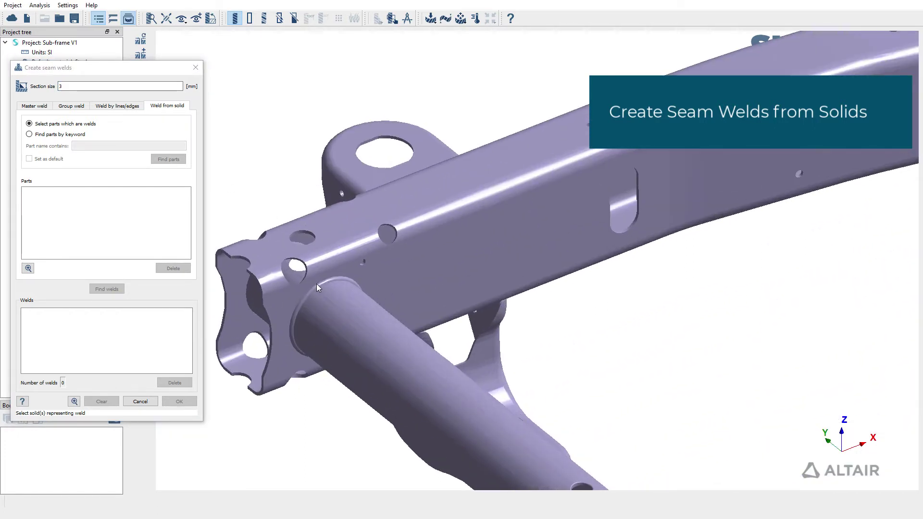
left_click(315, 291)
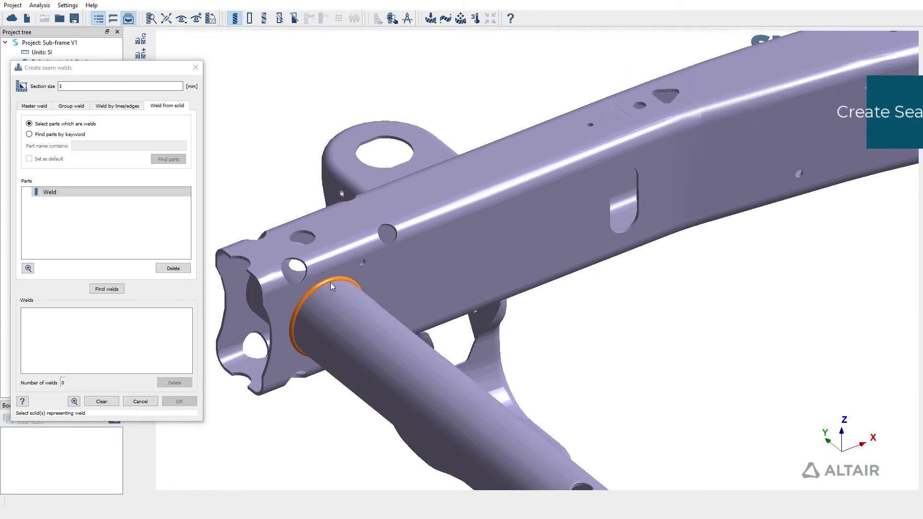
scroll(327, 290, "down", 8)
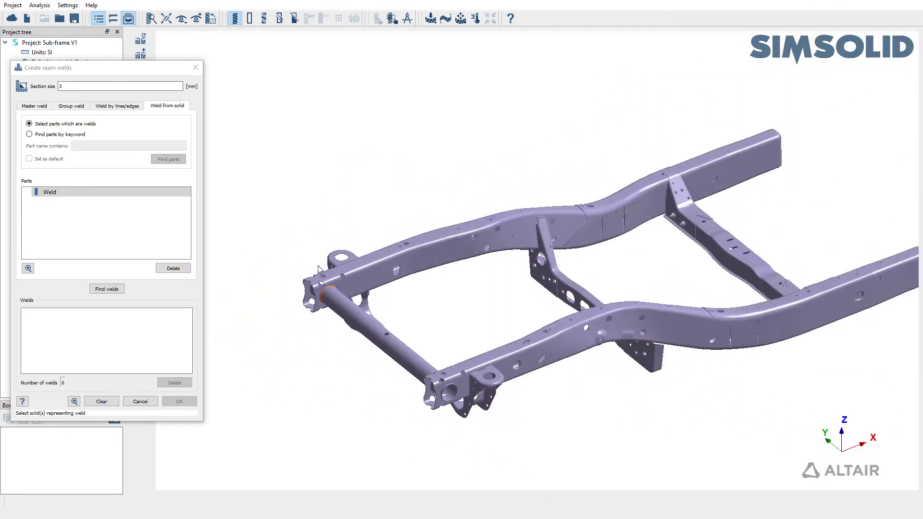
- Find all weld solids by keyword, using "Weld" as the part name text, and look through the resulting parts list
left_click(69, 136)
left_click(85, 146)
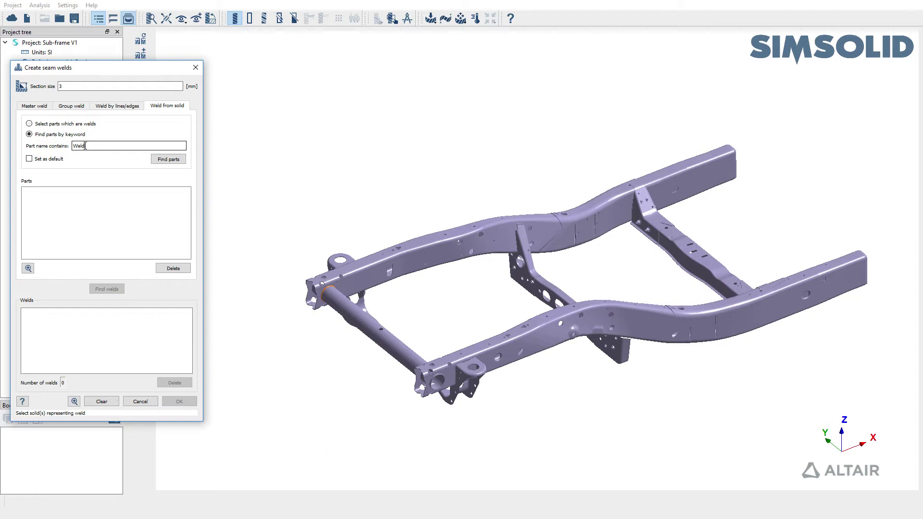
left_click(168, 159)
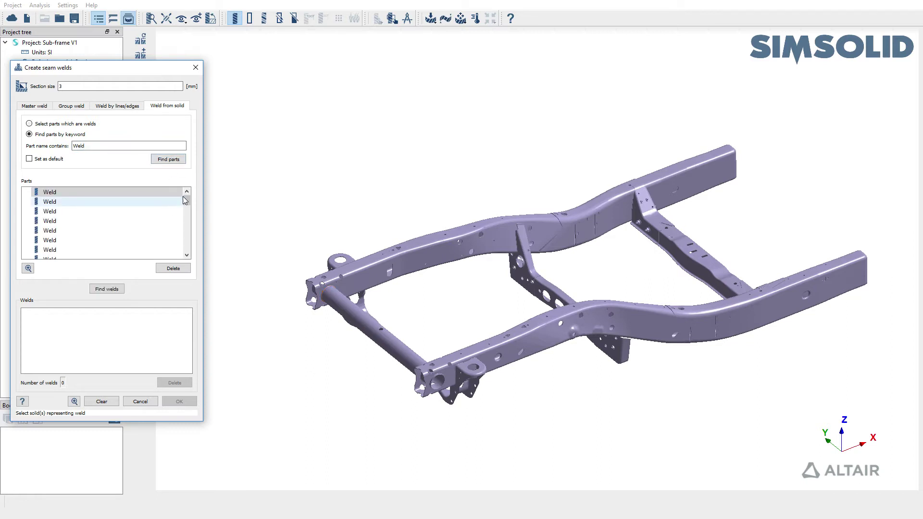
left_click_drag(187, 202, 187, 247)
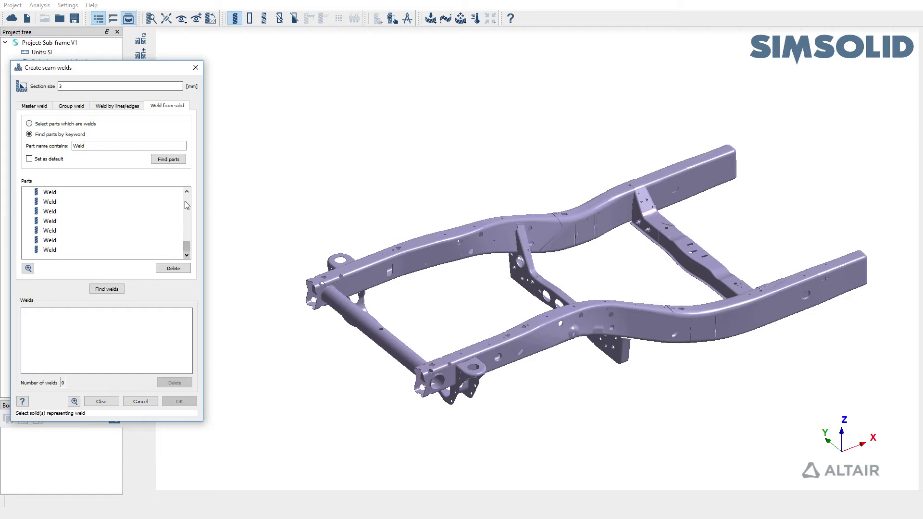
- Find the welds for the listed solids, review them, and create the seam welds with the 3 mm section size
left_click(103, 291)
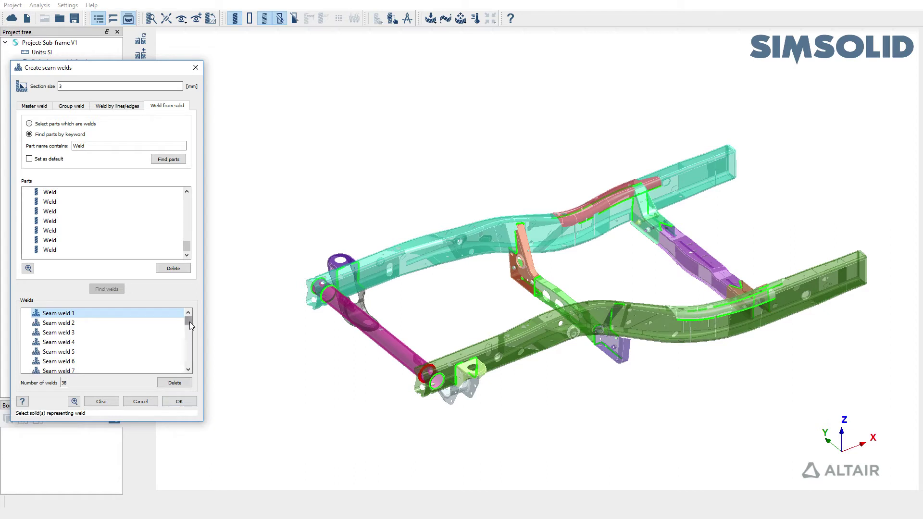
left_click_drag(190, 321, 188, 366)
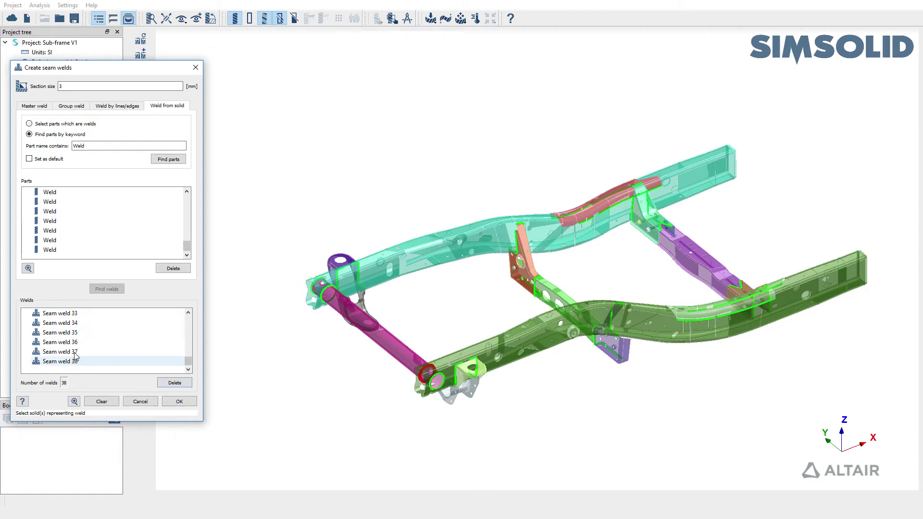
left_click(178, 404)
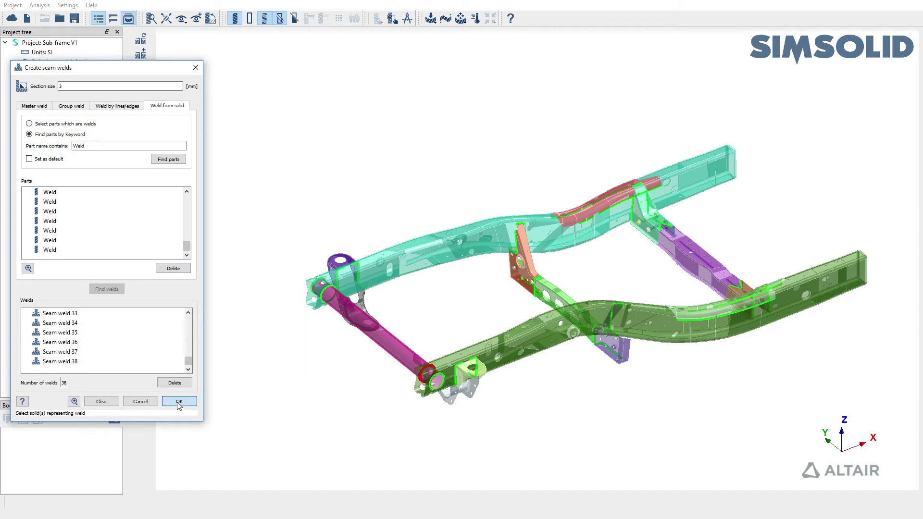
double_click(68, 86)
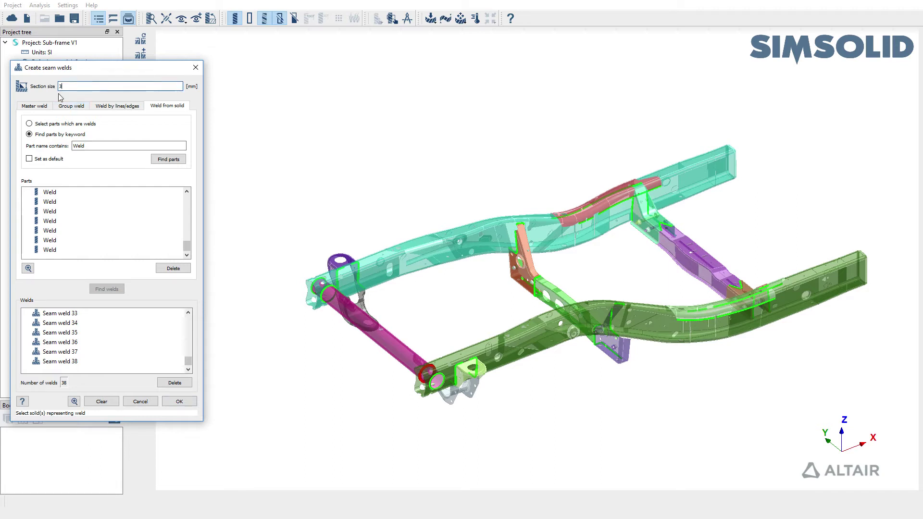
left_click(63, 85)
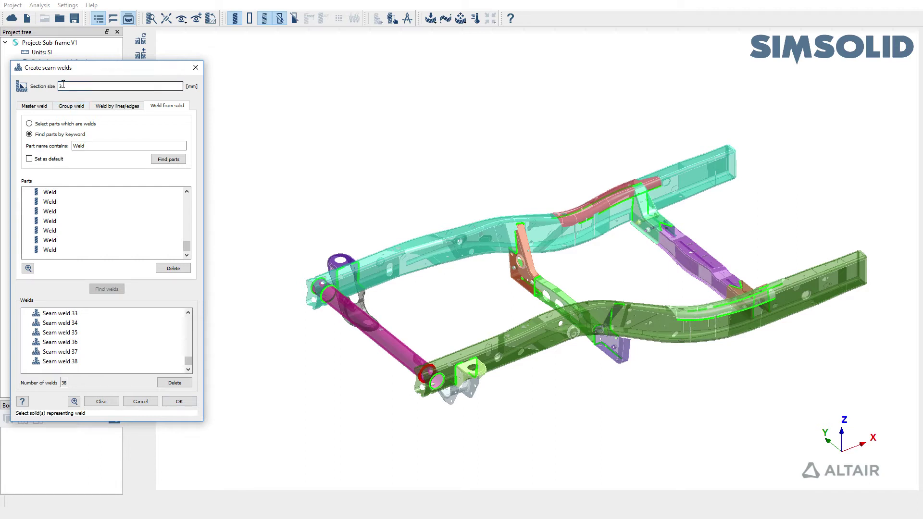
left_click(180, 401)
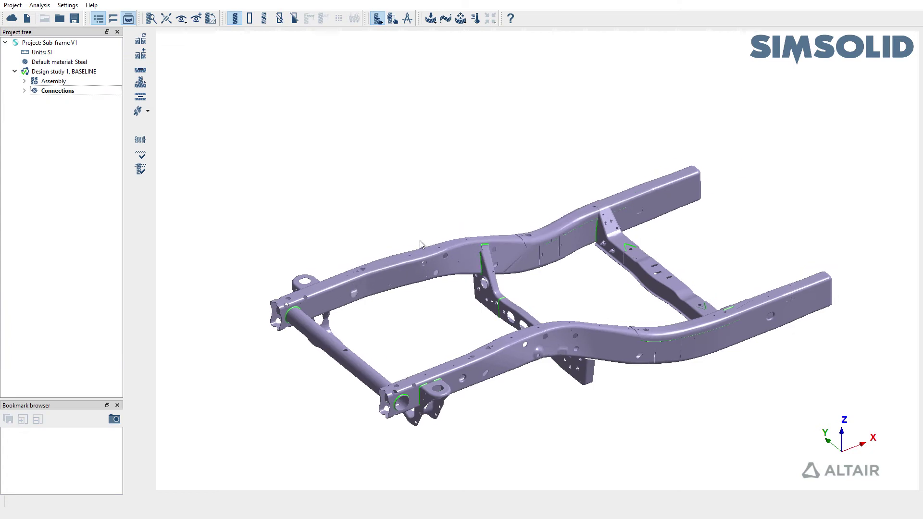
- Inspect the created seam welds at the middle bracket and the rear cross-member joints
scroll(471, 238, "up", 10)
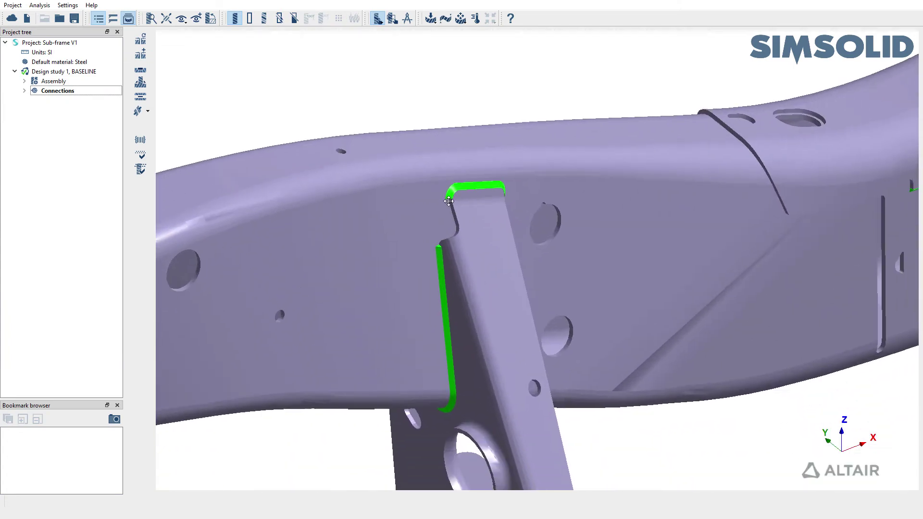
left_click_drag(449, 201, 457, 360)
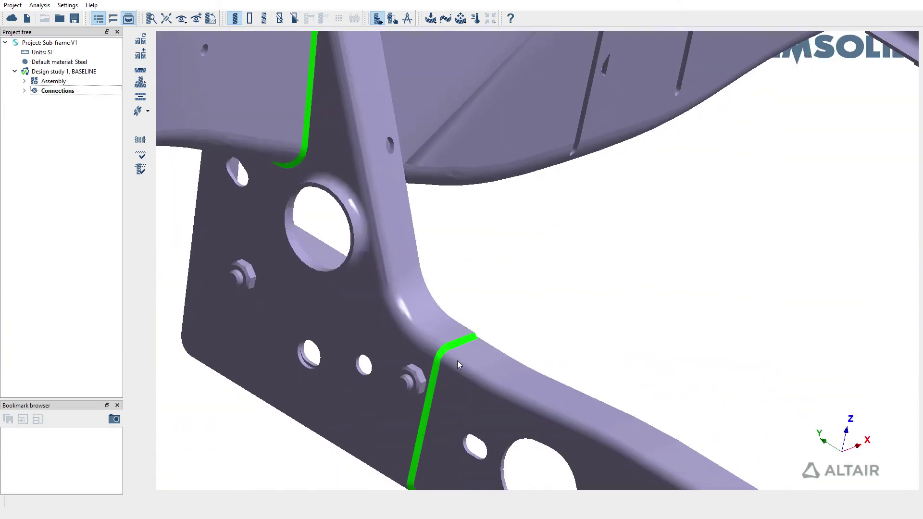
scroll(452, 363, "down", 6)
right_click_drag(575, 271, 488, 312)
scroll(580, 285, "up", 6)
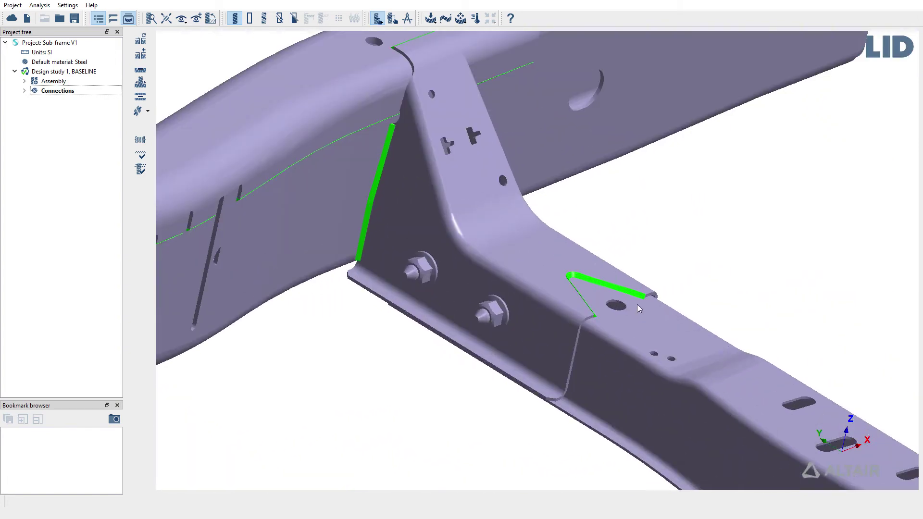
- Inspect the front bracket joint on the near side rail for overlapping edges that have no seam weld
left_click_drag(458, 155, 433, 128)
scroll(537, 191, "down", 8)
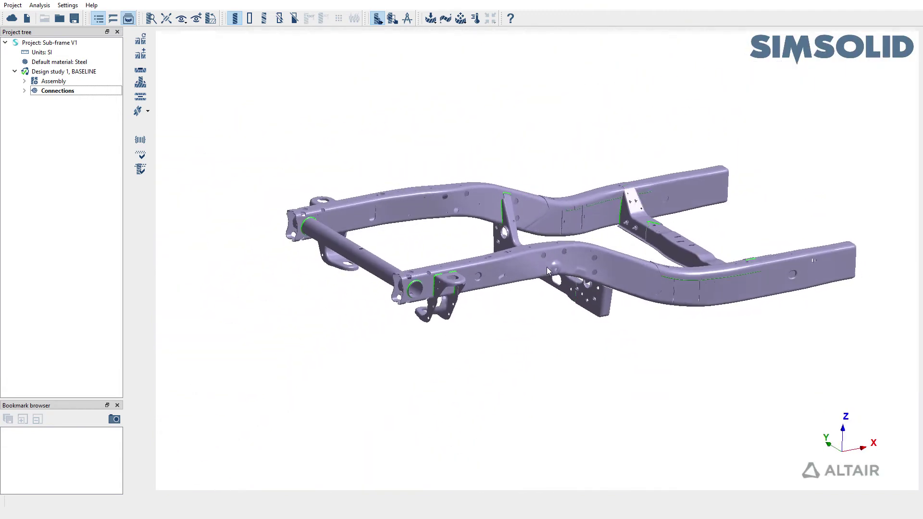
scroll(457, 294, "up", 3)
scroll(457, 294, "up", 5)
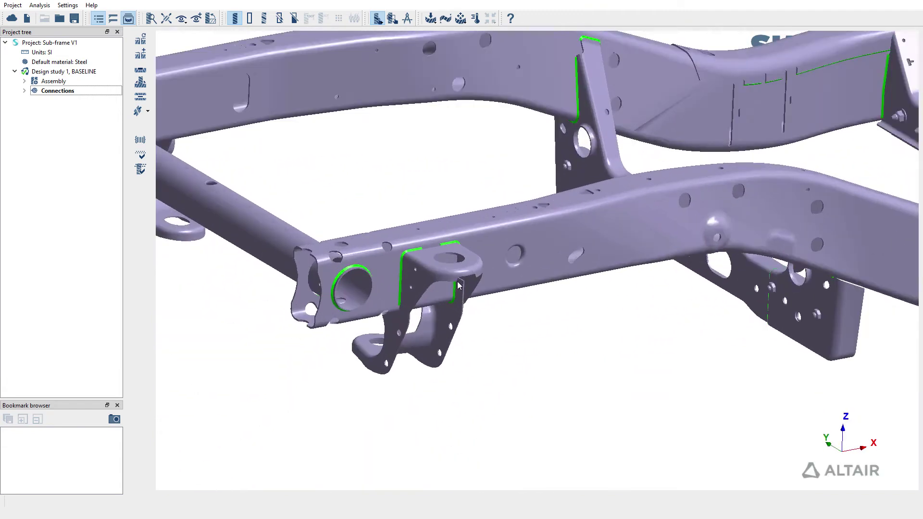
scroll(459, 283, "up", 2)
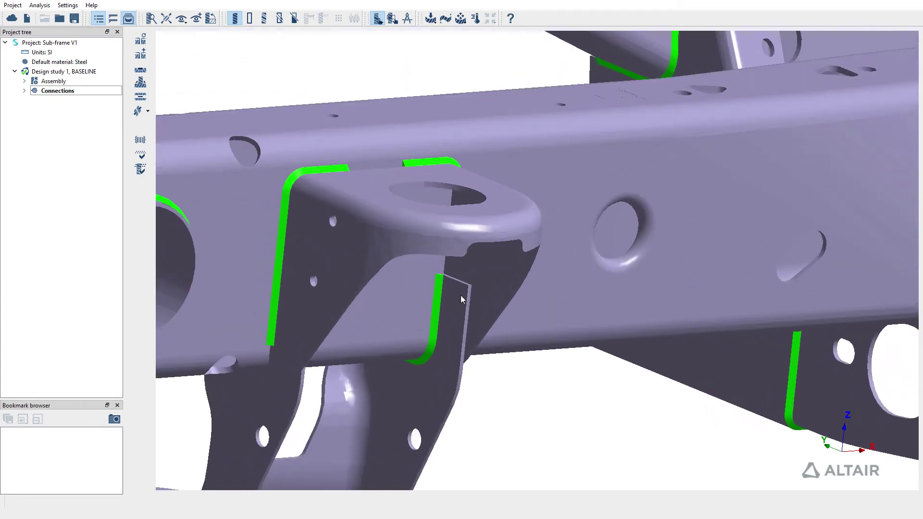
right_click_drag(469, 293, 511, 266)
left_click_drag(532, 255, 479, 242)
middle_click_drag(478, 242, 525, 269)
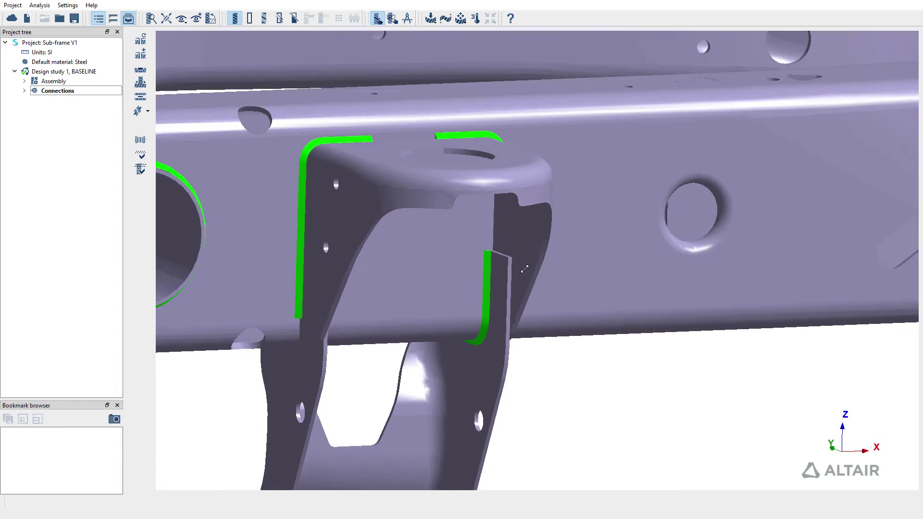
- Set up seam welds from edges and pick the top and outer vertical edges of the lower bracket's rear tab
left_click(140, 84)
left_click_drag(231, 89, 85, 77)
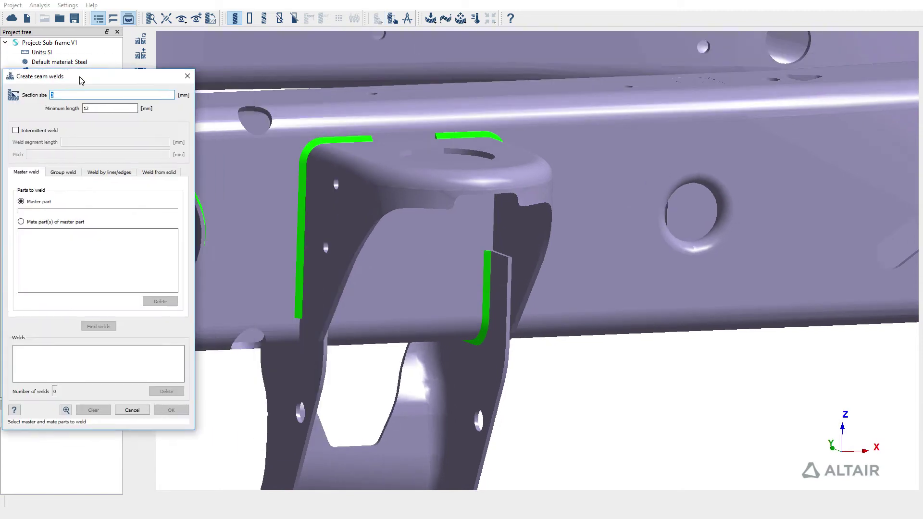
left_click(115, 172)
scroll(512, 281, "up", 5)
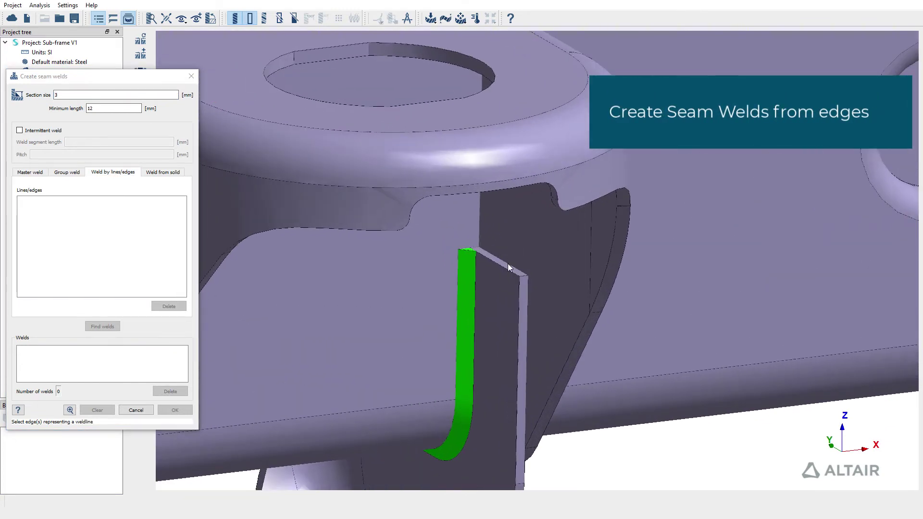
left_click(507, 263)
left_click(527, 331)
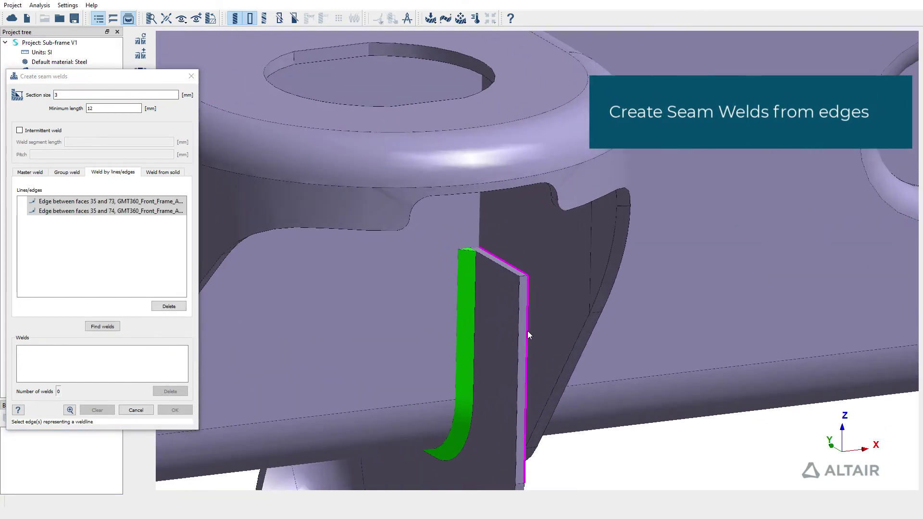
- Add the matching vertical and top edges of the lower bracket's other tab, nearer the cross tube, to the weld edges
scroll(527, 331, "down", 5)
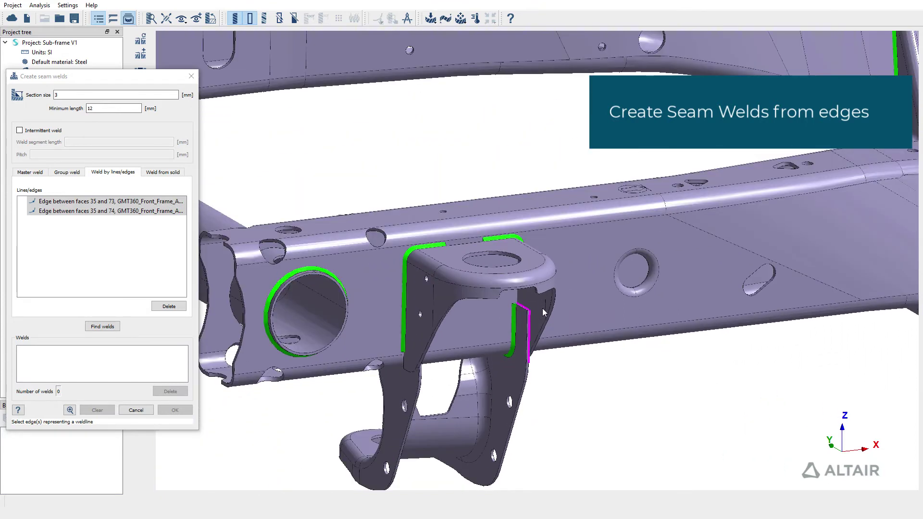
left_click_drag(542, 308, 423, 307)
scroll(419, 311, "up", 4)
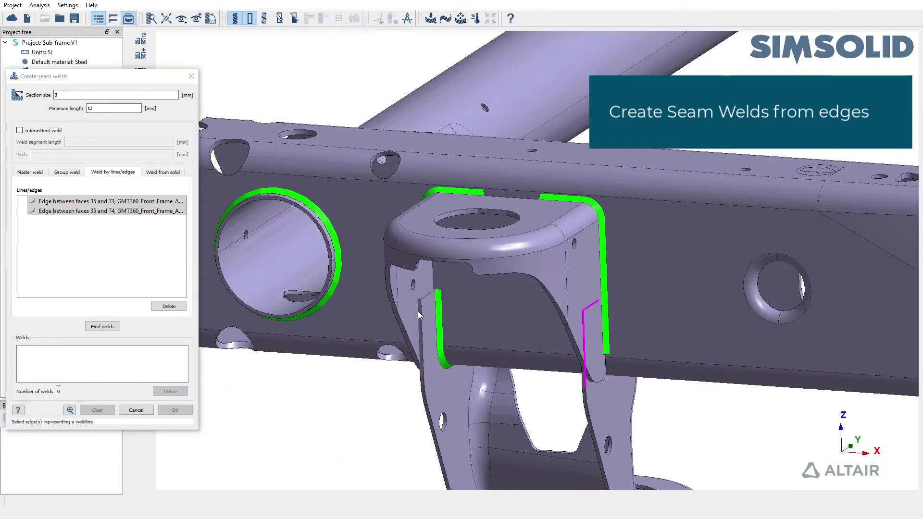
left_click(417, 311)
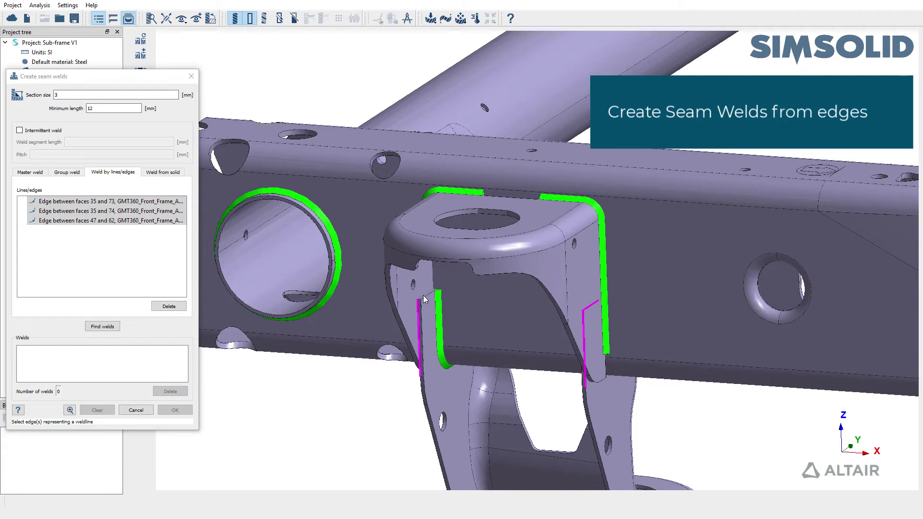
left_click(423, 295)
middle_click_drag(423, 295, 473, 349)
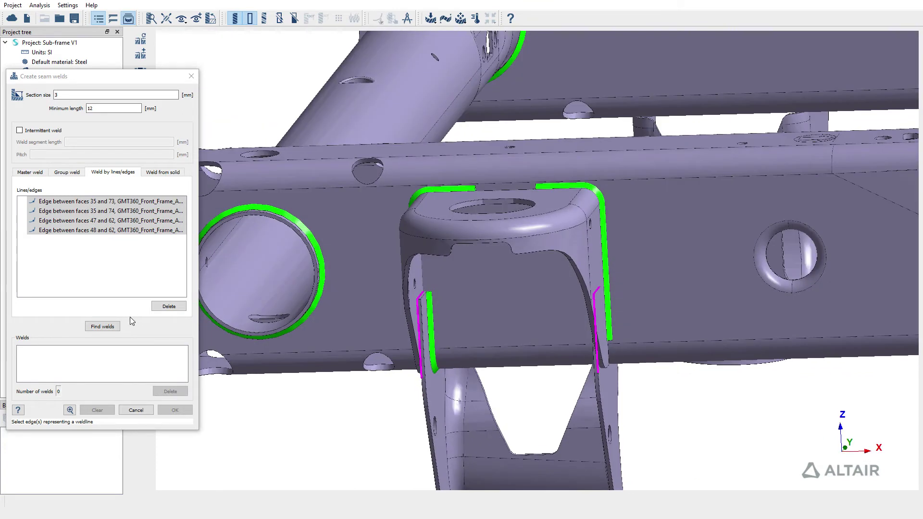
- Find the welds for the four picked edges, check them on the bracket, and create the seam welds
left_click(115, 326)
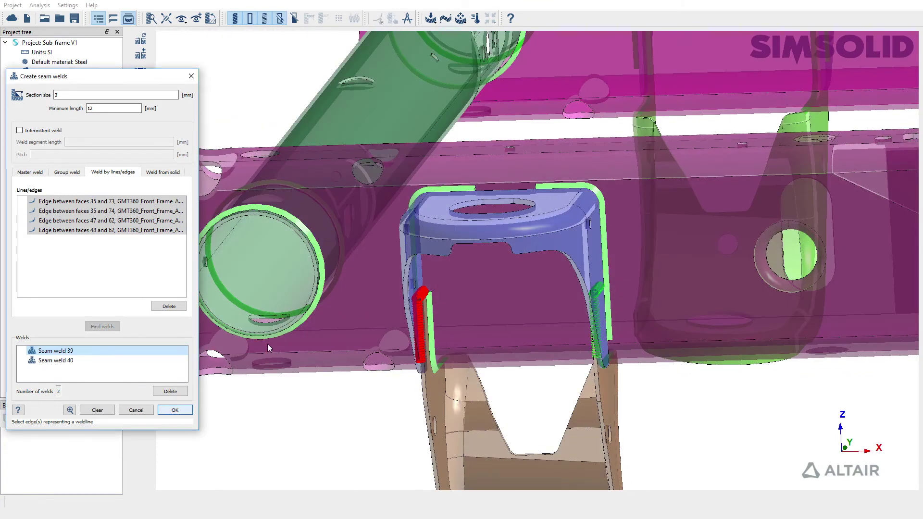
middle_click_drag(342, 313, 348, 331)
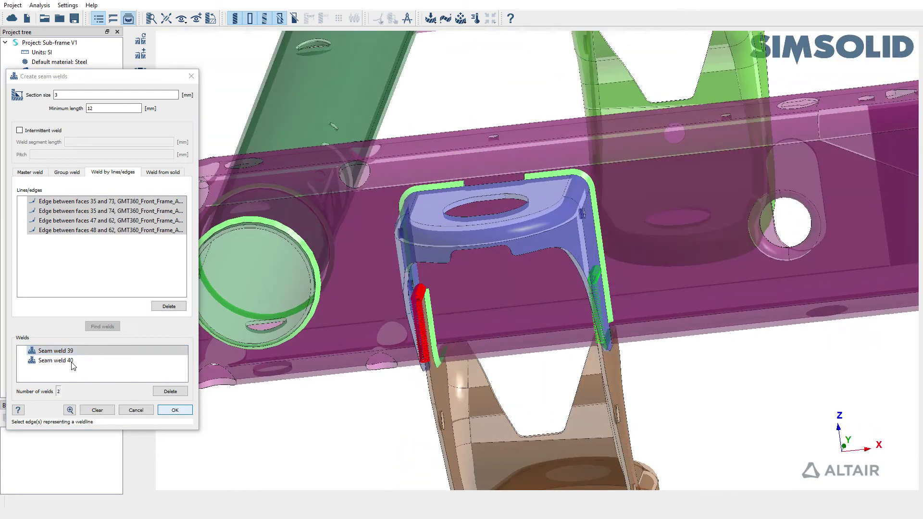
left_click(175, 412)
- Inspect the edge-based seam welds on the front bracket tabs from both sides
middle_click_drag(455, 352, 417, 324)
scroll(417, 324, "up", 4)
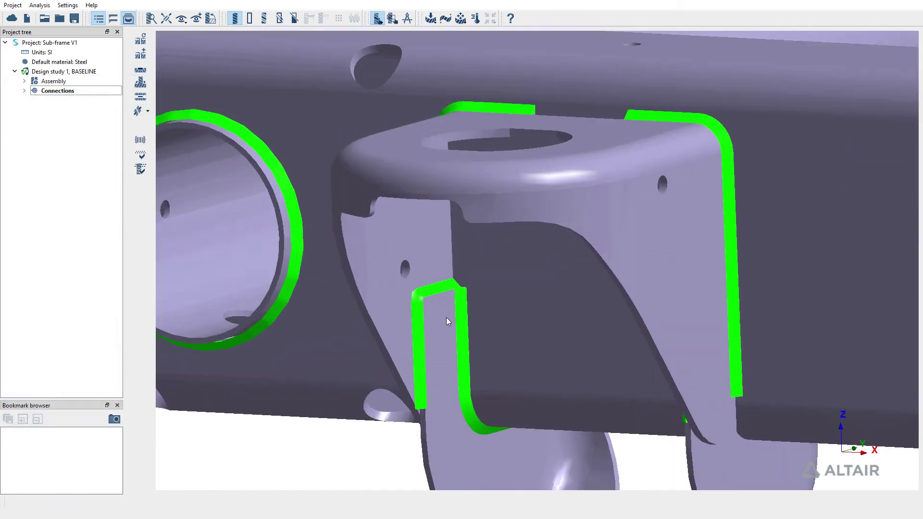
scroll(446, 317, "down", 5)
left_click_drag(486, 326, 575, 266)
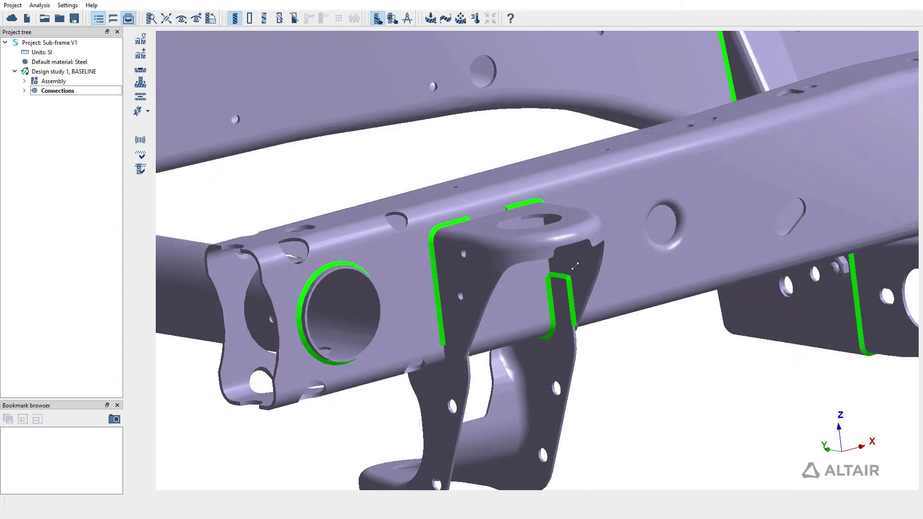
scroll(576, 266, "down", 10)
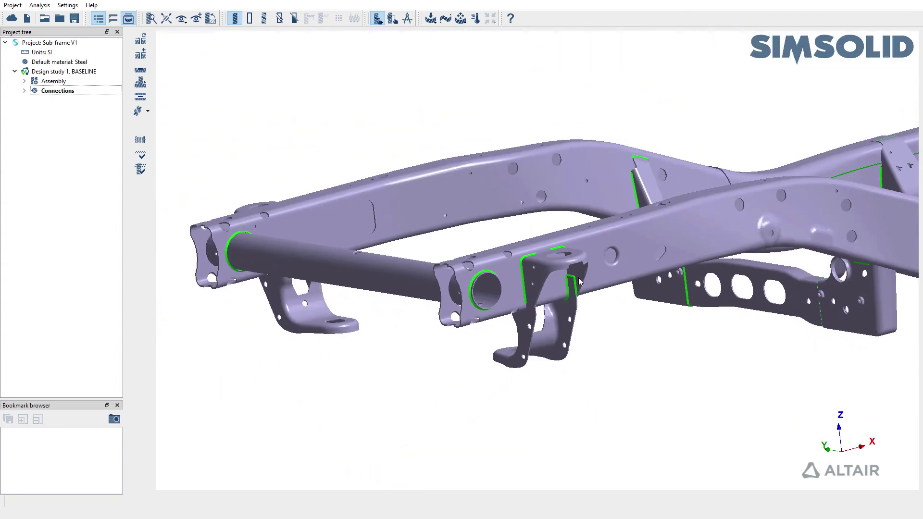
- Find seam welds at the opposite rail's front bracket, with the lower bracket as master part and the upper bracket as mate
left_click_drag(407, 260, 568, 268)
scroll(562, 269, "up", 5)
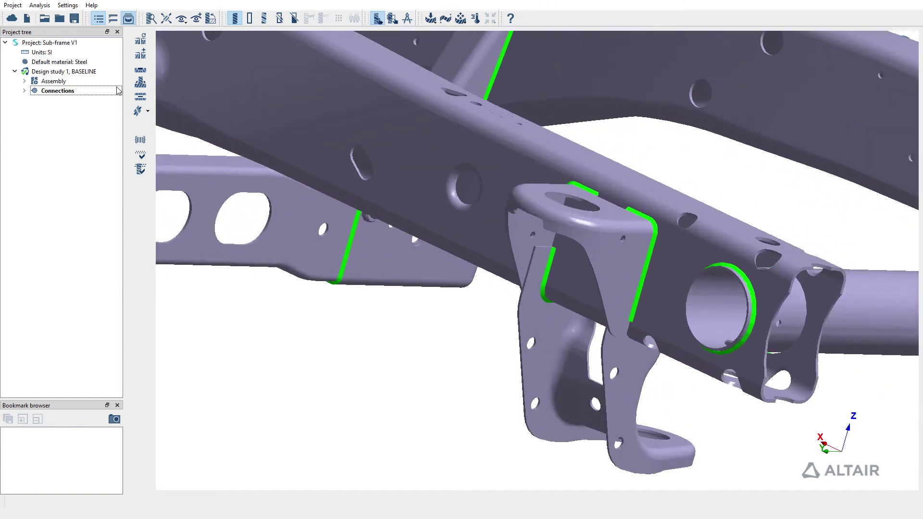
left_click(96, 91)
left_click(140, 96)
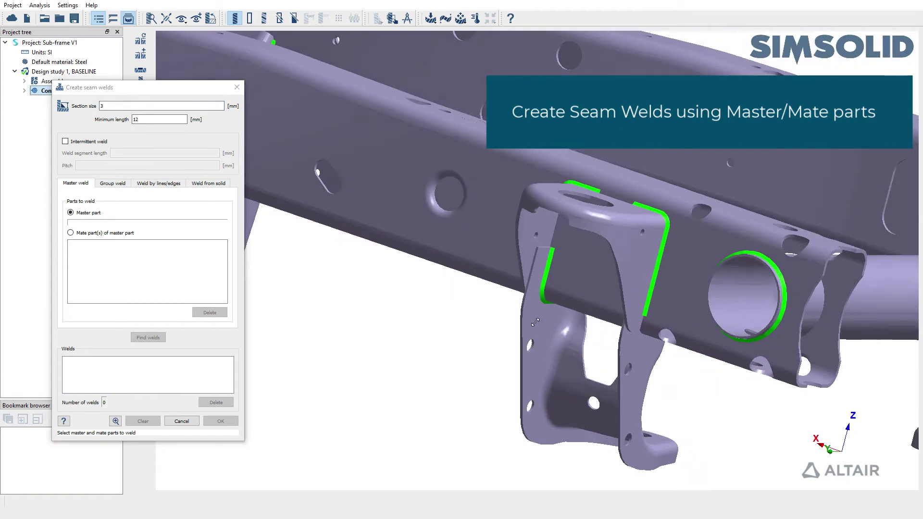
left_click(535, 278)
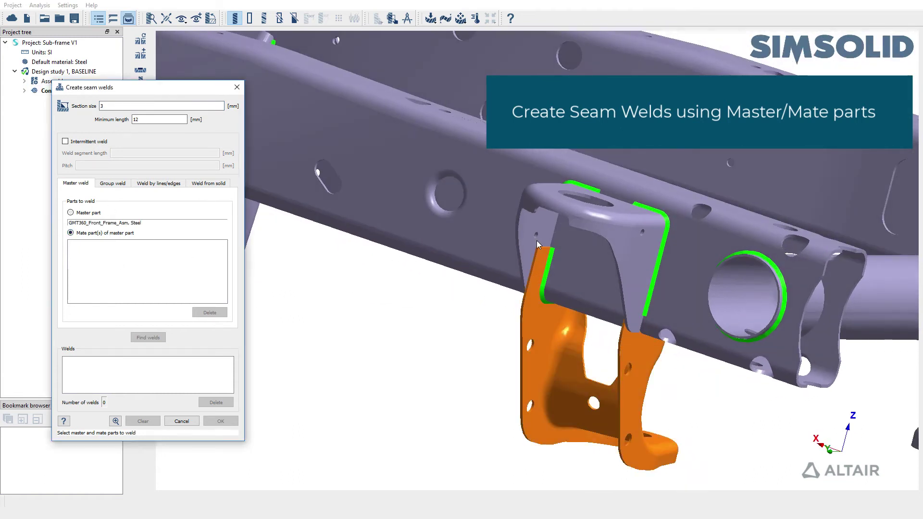
left_click(532, 227)
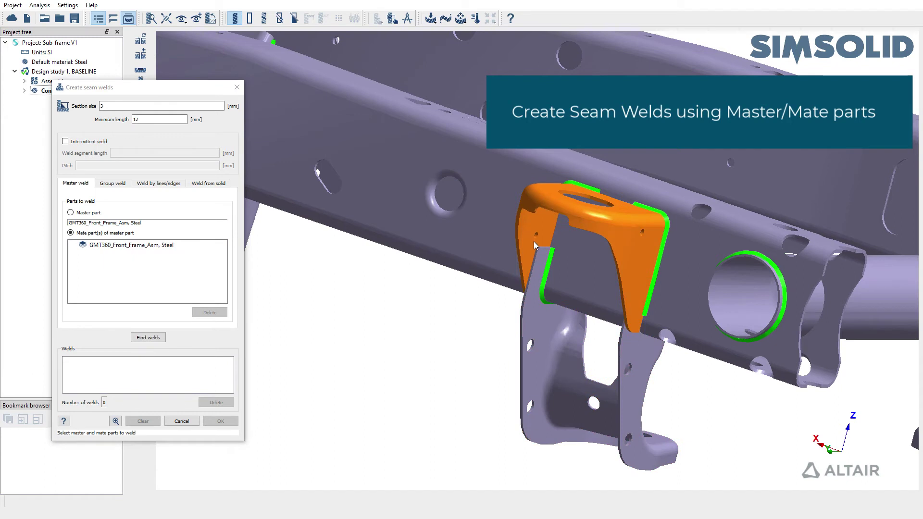
left_click(148, 337)
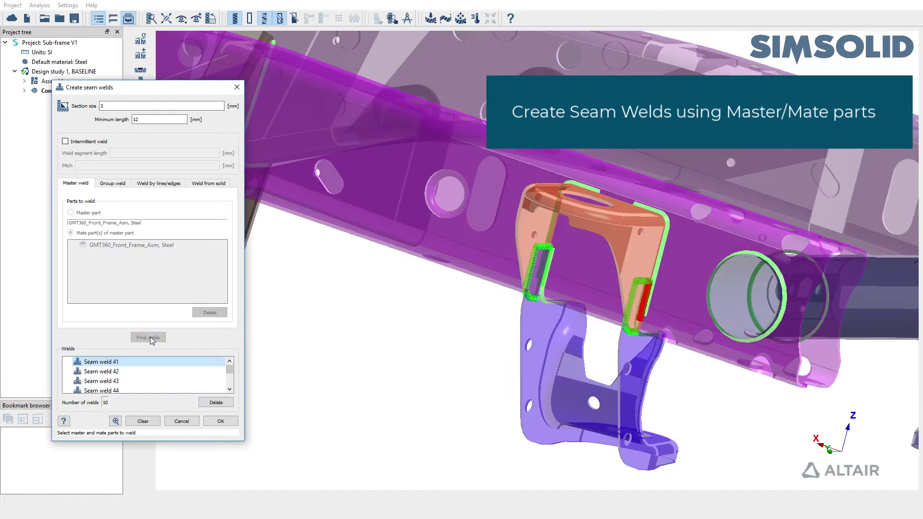
- Enlarge the weld list, highlight the found welds together, and examine their locations around both bracket tabs
left_click_drag(499, 314, 583, 336)
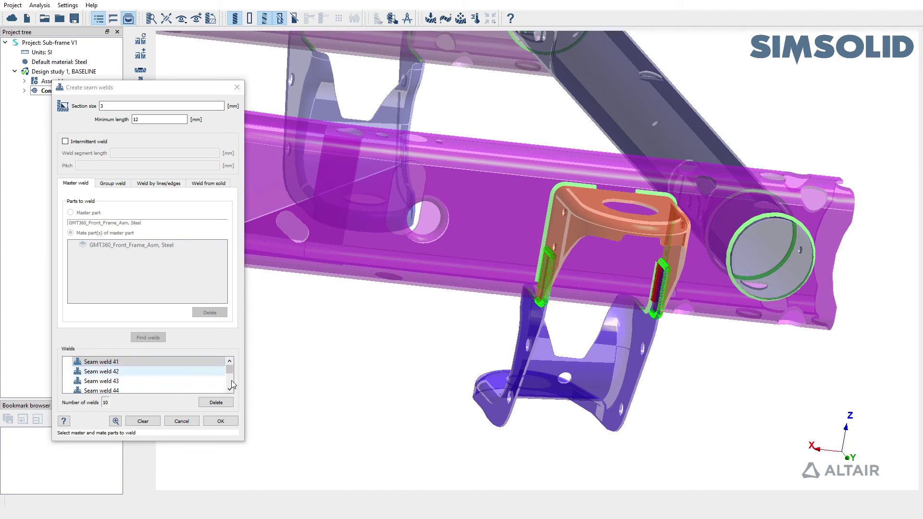
left_click_drag(244, 440, 258, 484)
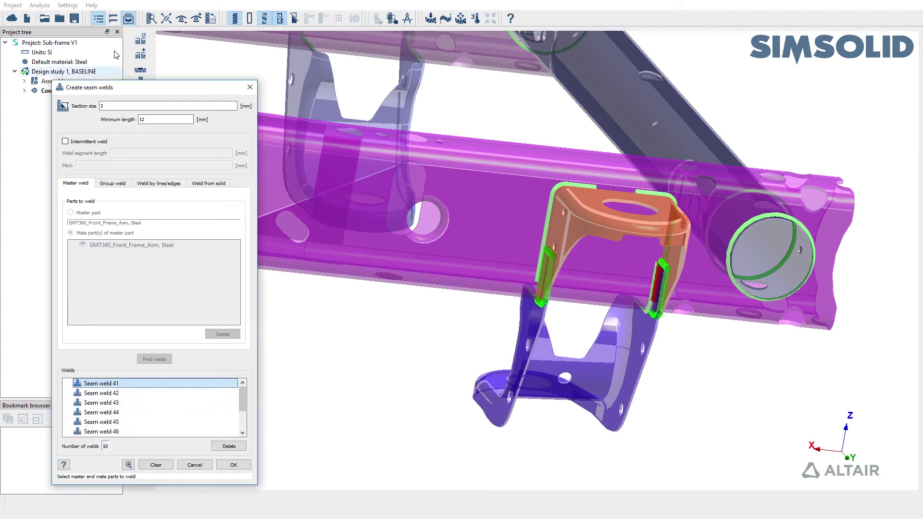
left_click_drag(126, 96, 116, 61)
scroll(541, 220, "up", 5)
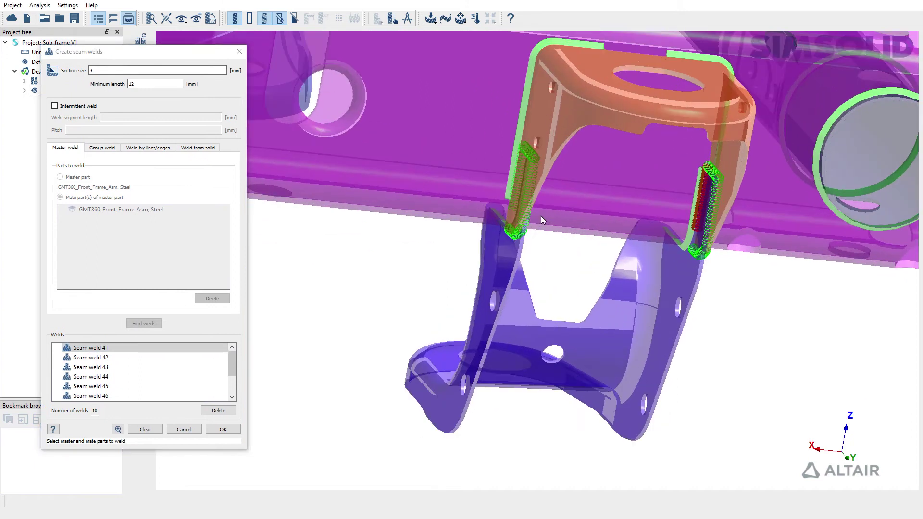
left_click_drag(119, 347, 121, 455)
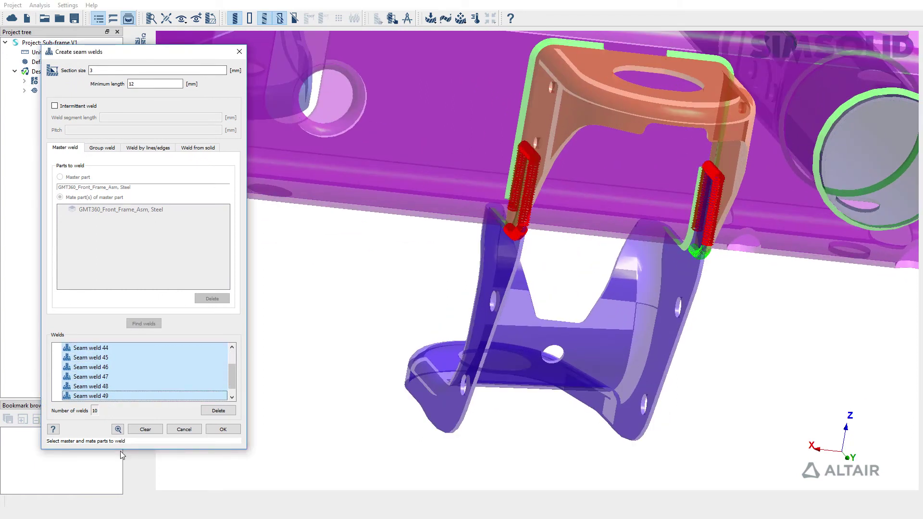
left_click_drag(664, 246, 517, 205)
scroll(497, 197, "up", 5)
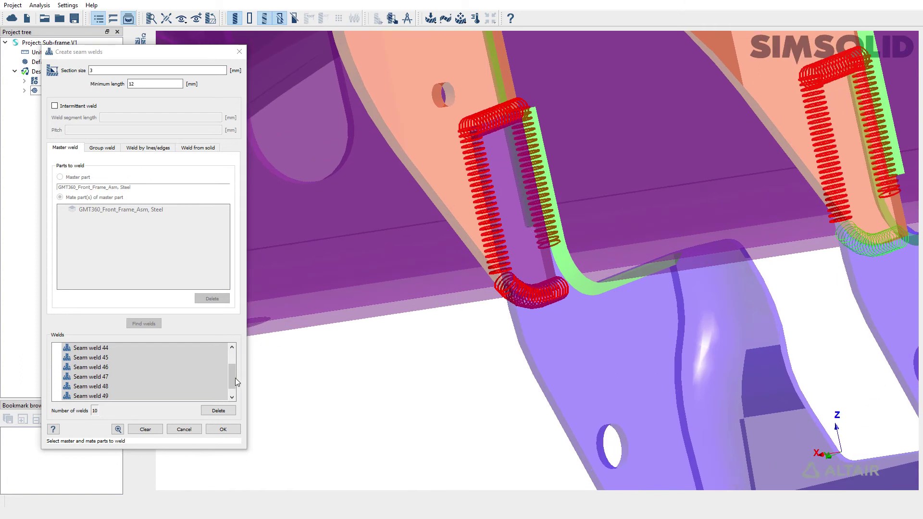
- Delete Seam weld 41 and Seam weld 42 from the list of found welds
left_click_drag(234, 379, 232, 347)
left_click(113, 350)
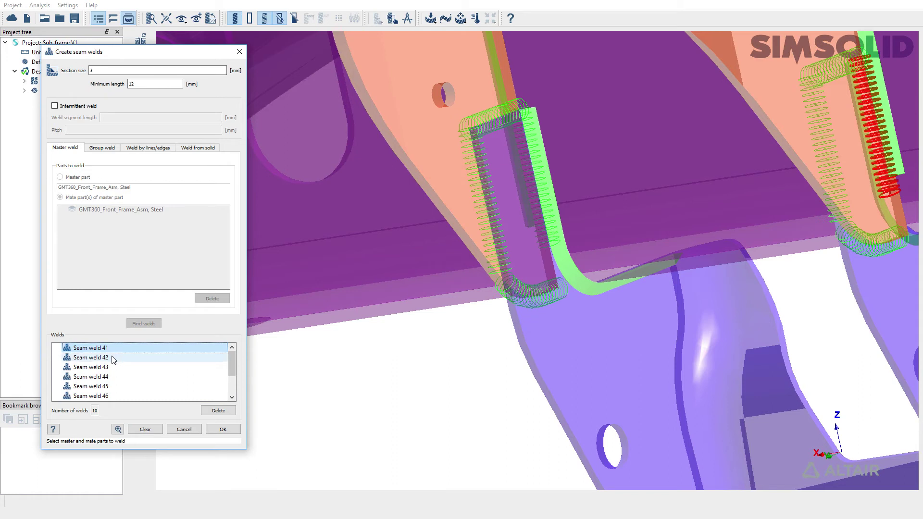
left_click(114, 360, "ctrl")
left_click_drag(653, 223, 639, 198)
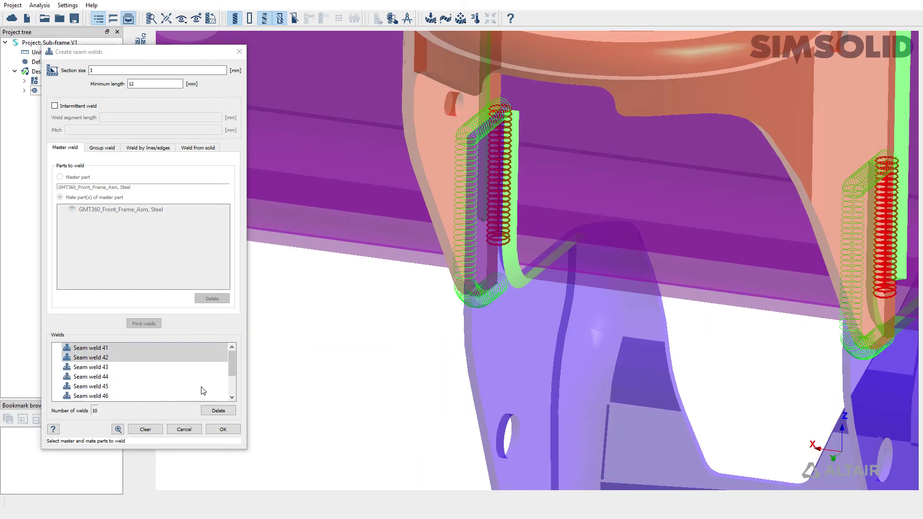
left_click(209, 411)
- Check the remaining found welds on the bracket tabs and create the seam welds between the master and mate parts
left_click_drag(444, 258, 439, 231)
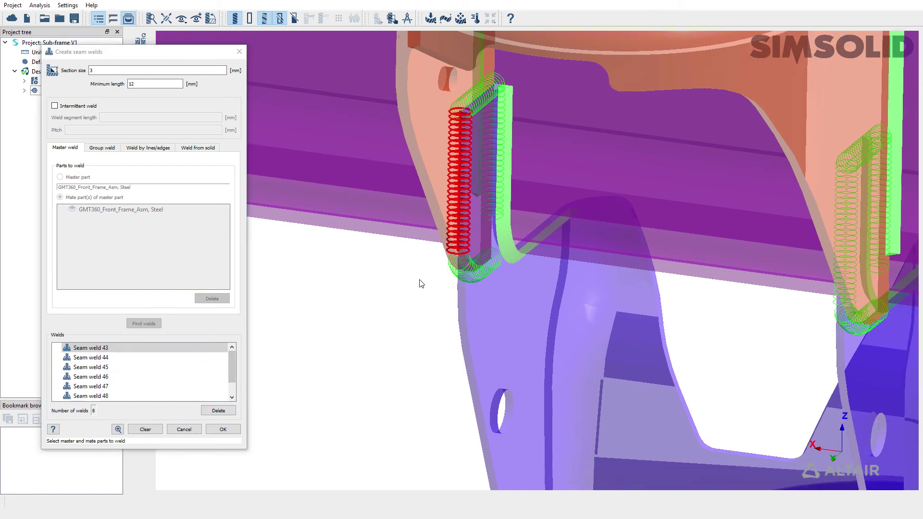
left_click_drag(462, 175, 508, 186)
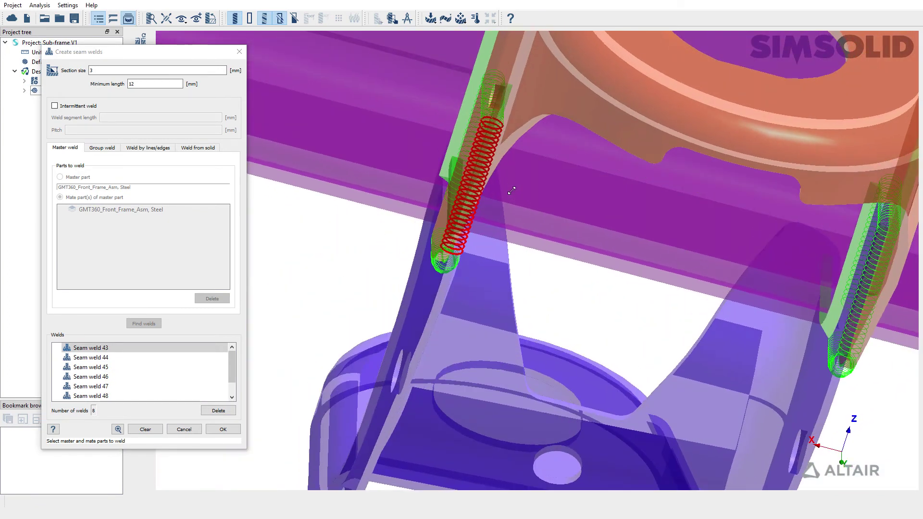
left_click(224, 428)
- Inspect the seam welds around the lower bracket's tabs from several angles, and look over the whole sub-frame
left_click_drag(514, 235, 464, 224)
scroll(497, 261, "down", 4)
scroll(492, 173, "up", 3)
scroll(492, 178, "down", 4)
left_click(442, 267)
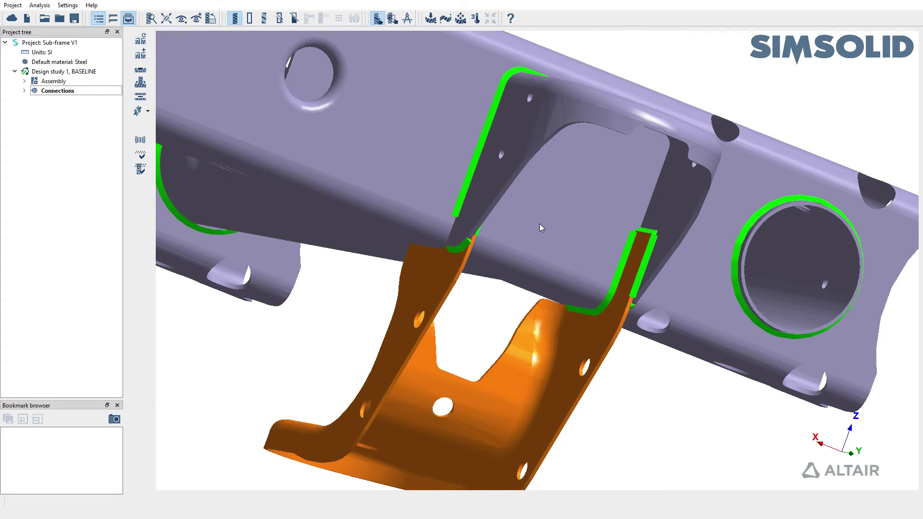
left_click_drag(557, 202, 474, 208)
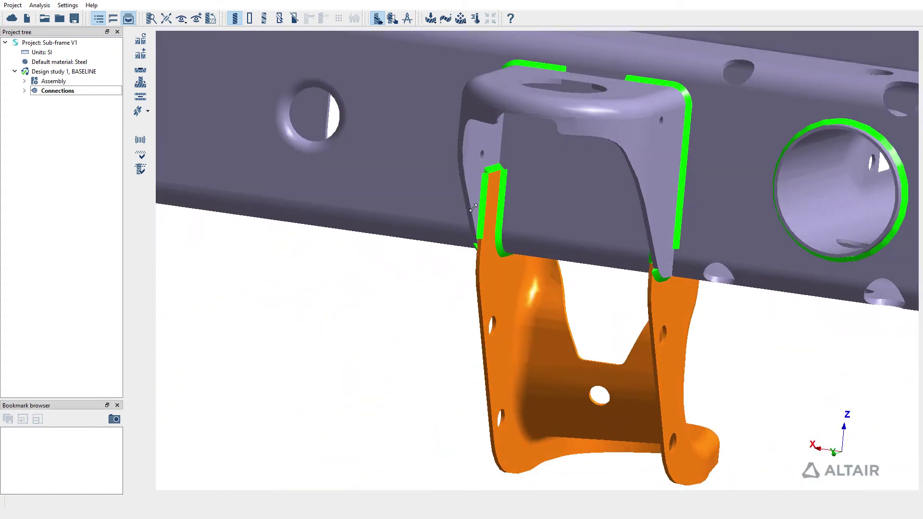
left_click(412, 306)
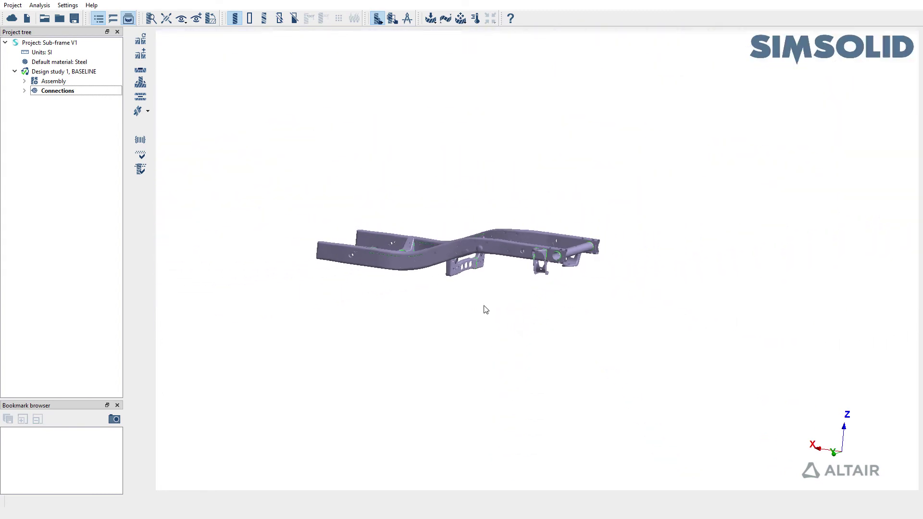
left_click_drag(646, 304, 470, 308)
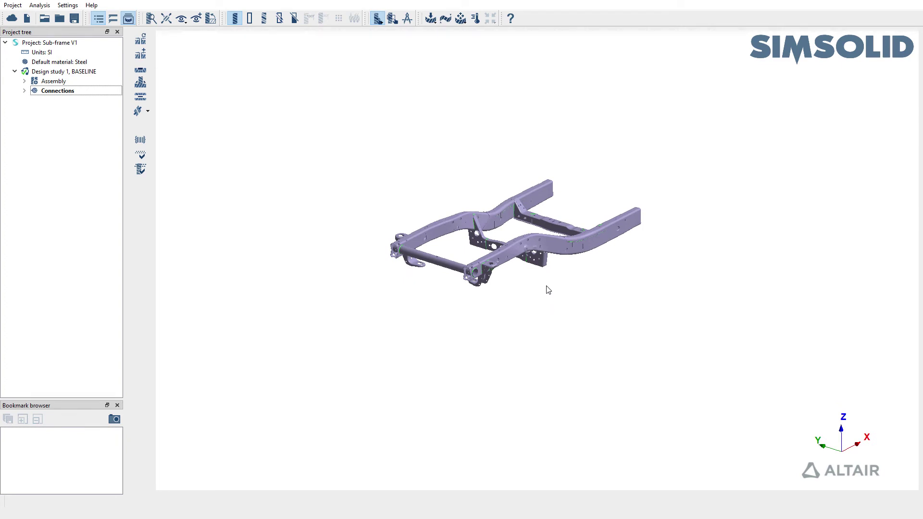
scroll(510, 220, "up", 5)
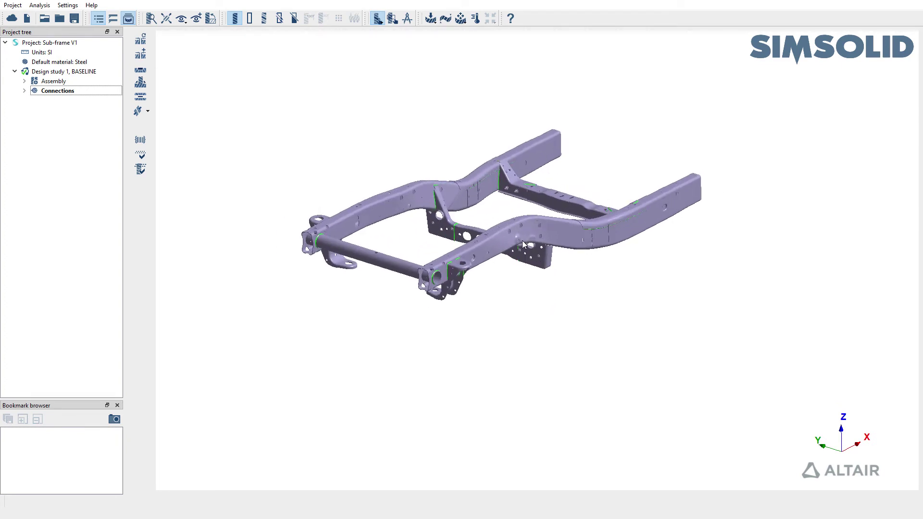
scroll(523, 244, "down", 2)
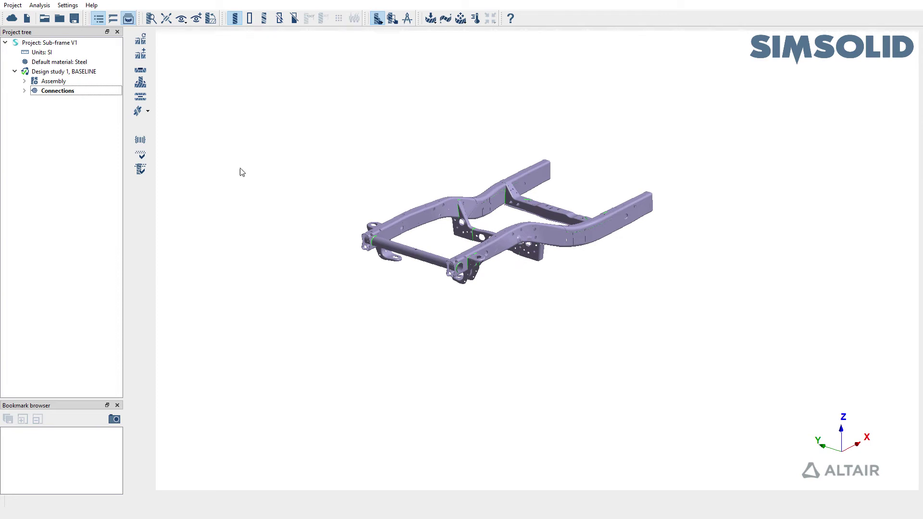
- Delete all existing seam welds from the connections, together with the solid parts they were created from
left_click(24, 90)
left_click(67, 101)
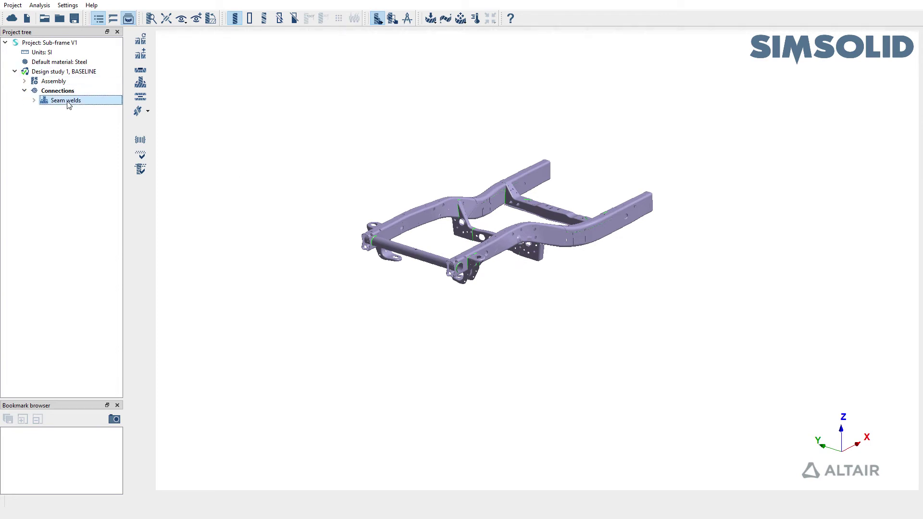
right_click(68, 102)
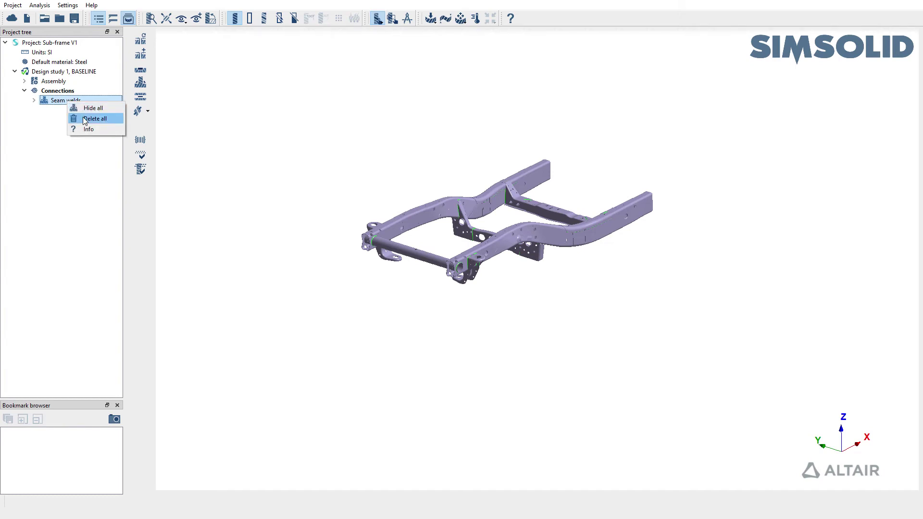
left_click(85, 119)
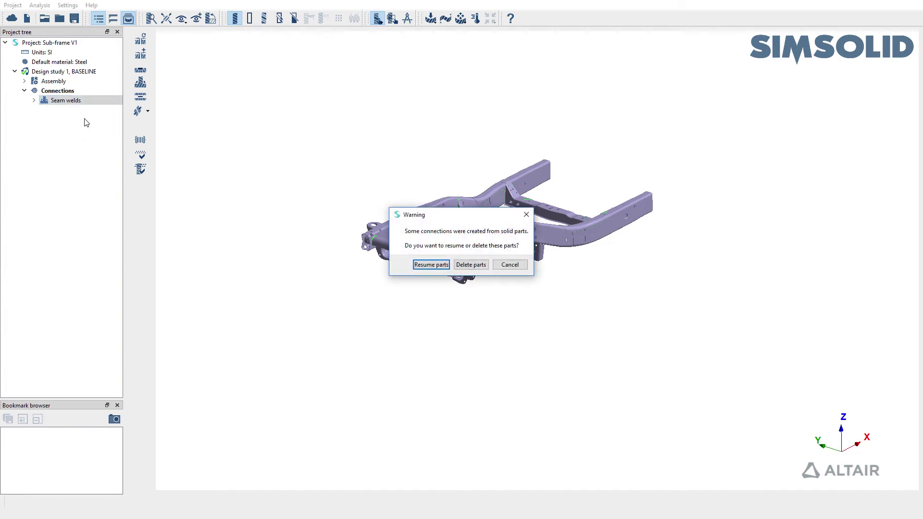
left_click(471, 265)
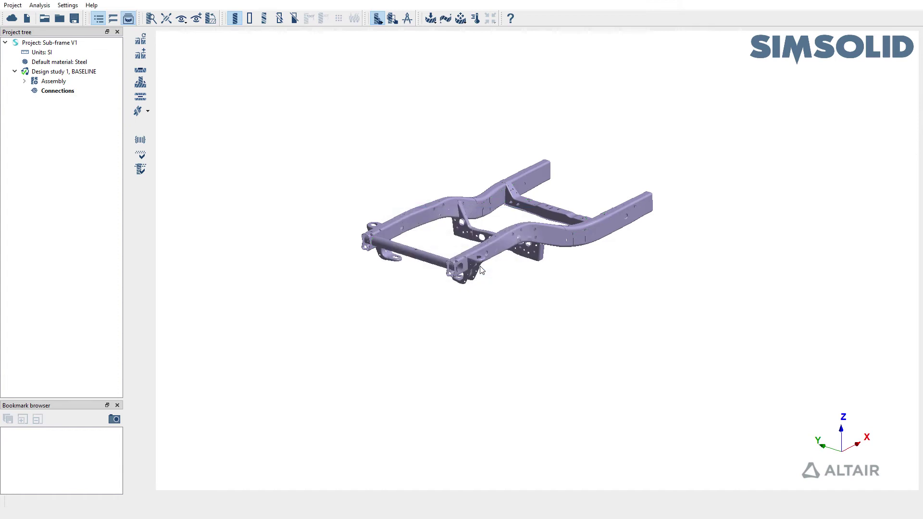
- Start a new group seam weld and select all parts of the sub-frame as the parts to weld
left_click(74, 90)
left_click(141, 83)
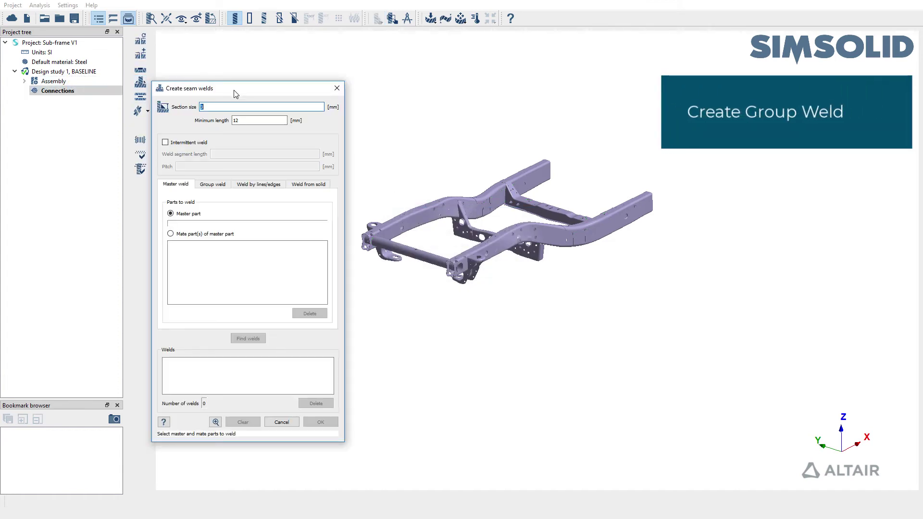
left_click_drag(234, 90, 118, 70)
left_click(103, 169)
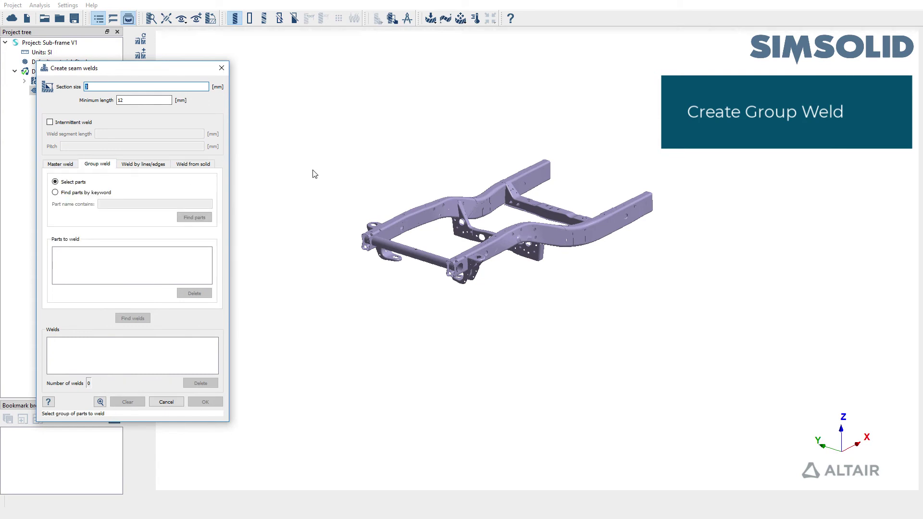
left_click_drag(318, 113, 713, 315)
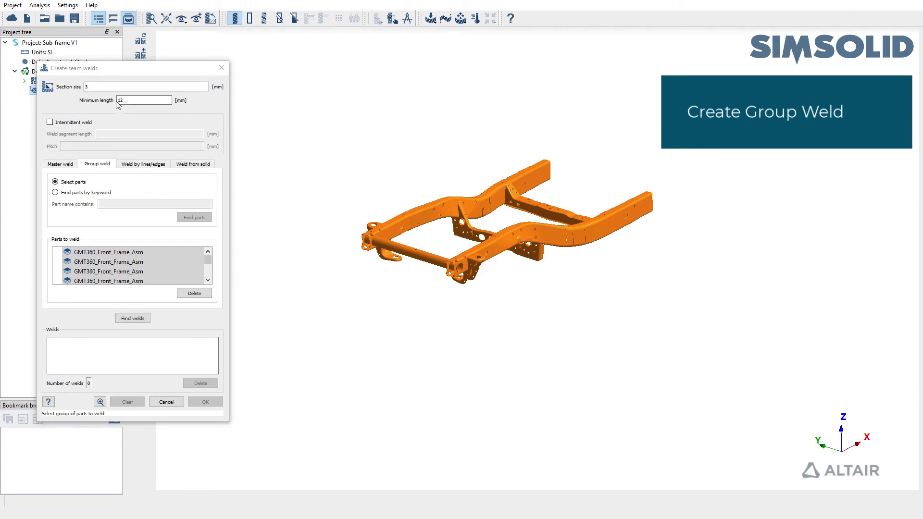
- Set the minimum weld length to 25 mm with a 3 mm section size, find the group's welds and create them
left_click(90, 87)
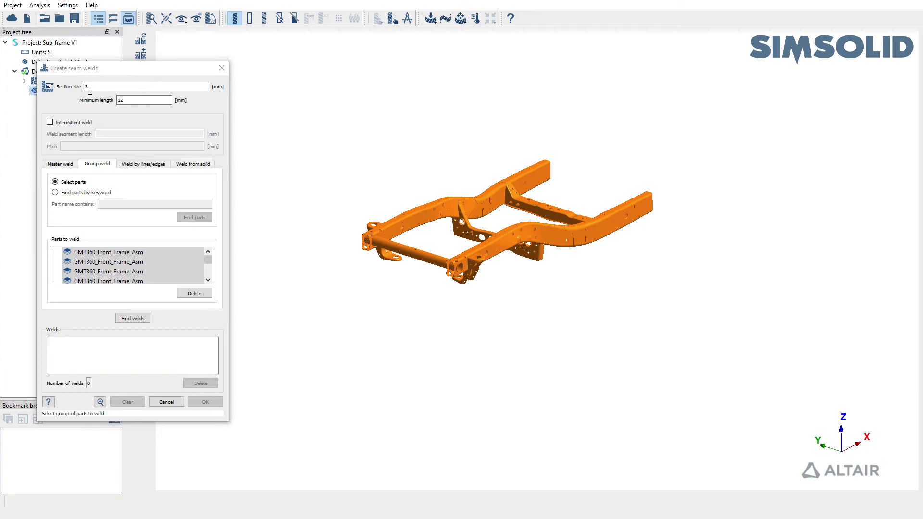
left_click(129, 99)
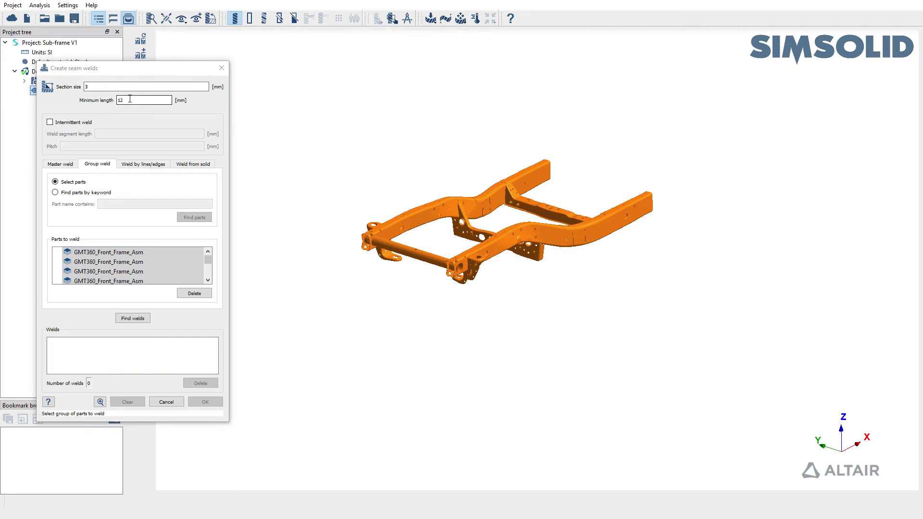
left_click_drag(130, 99, 111, 99)
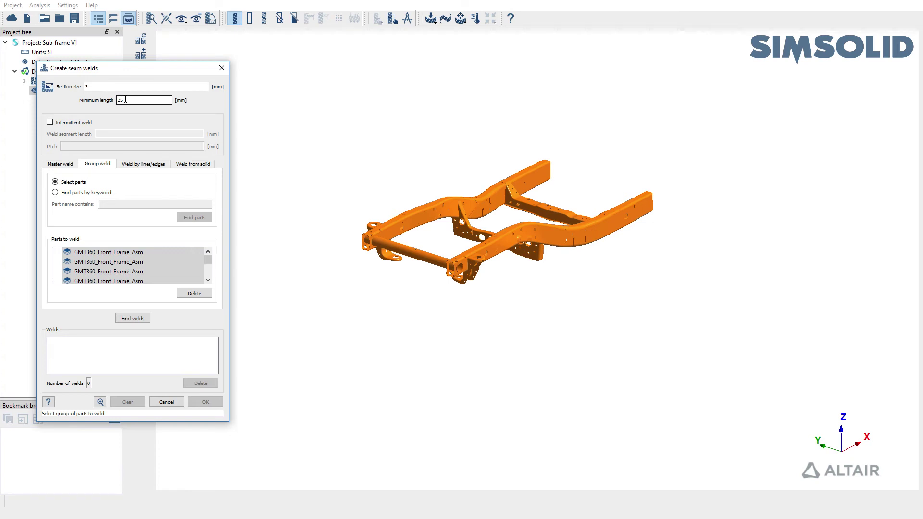
left_click(133, 319)
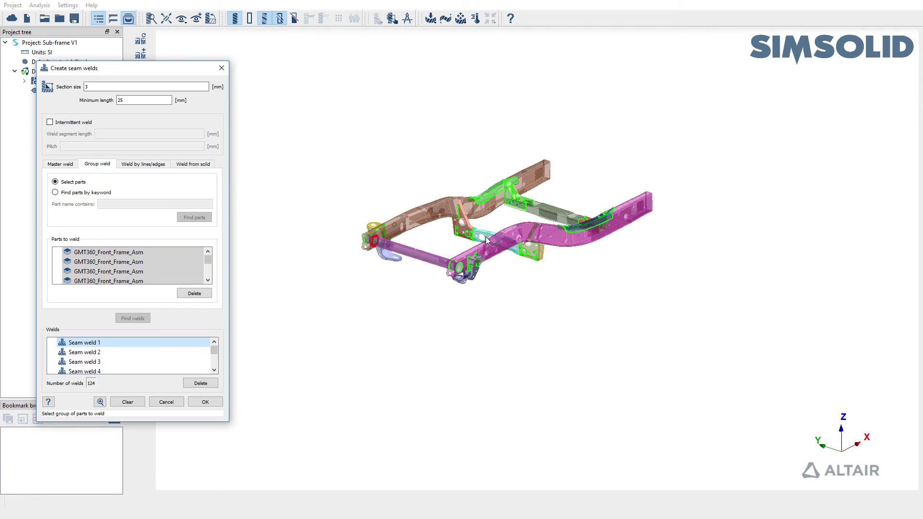
left_click(215, 407)
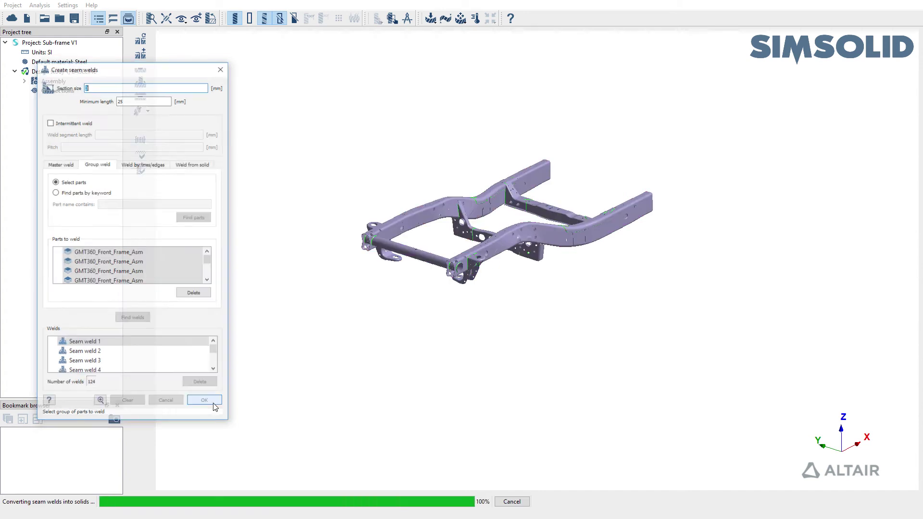
- Examine the seam welds on the middle cross member's bracket, including the bracket's upper end where it meets the side rail
scroll(477, 200, "up", 10)
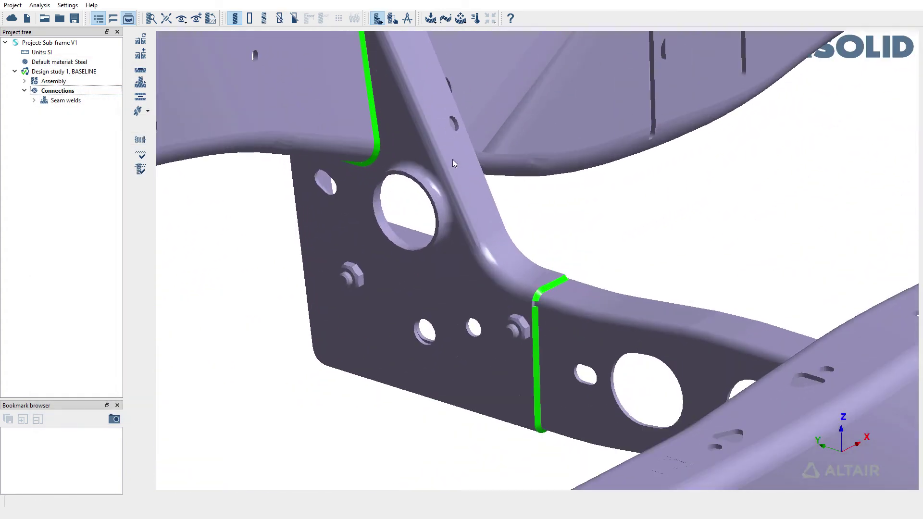
right_click_drag(452, 159, 480, 254)
left_click_drag(435, 133, 417, 154)
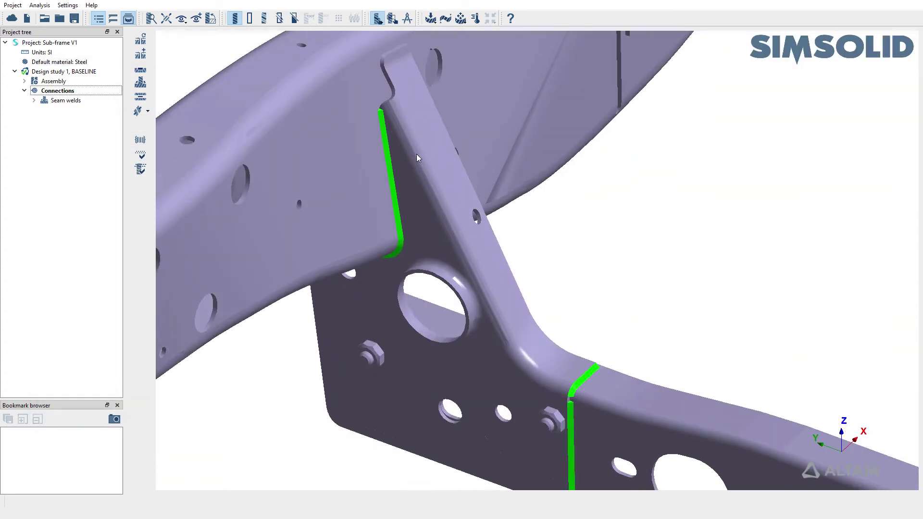
right_click_drag(413, 132, 425, 59)
right_click_drag(567, 298, 462, 122)
scroll(461, 122, "down", 8)
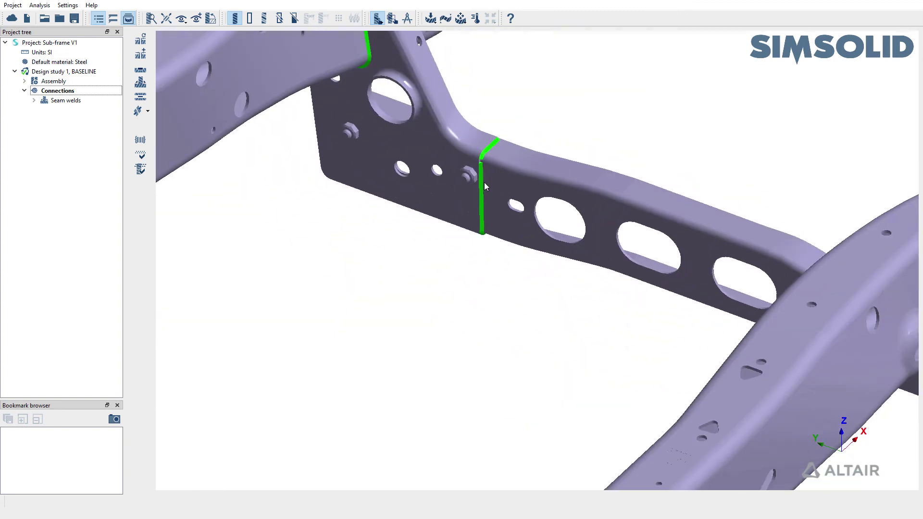
scroll(465, 174, "up", 8)
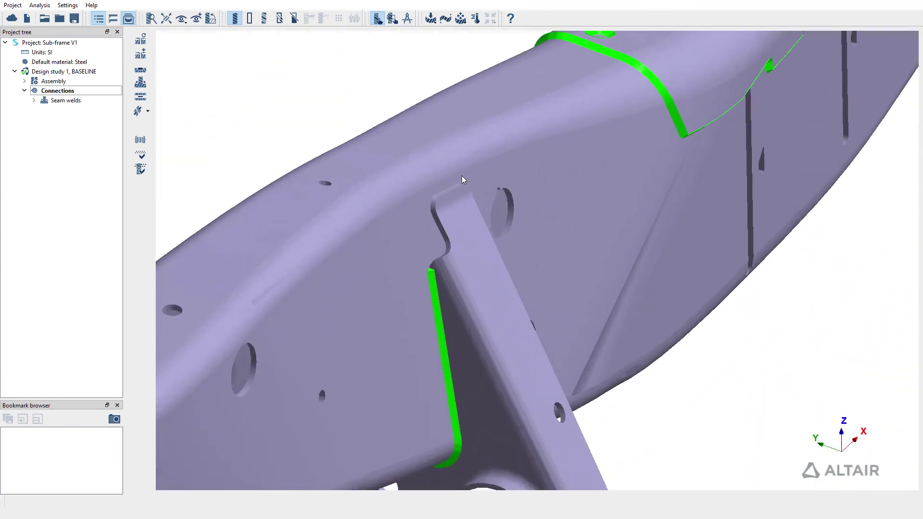
scroll(431, 205, "up", 5)
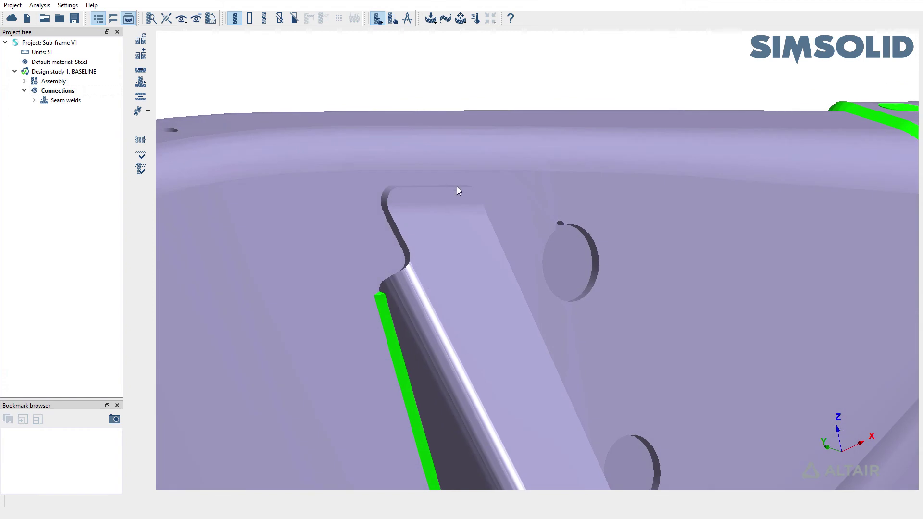
middle_click_drag(414, 202, 403, 218)
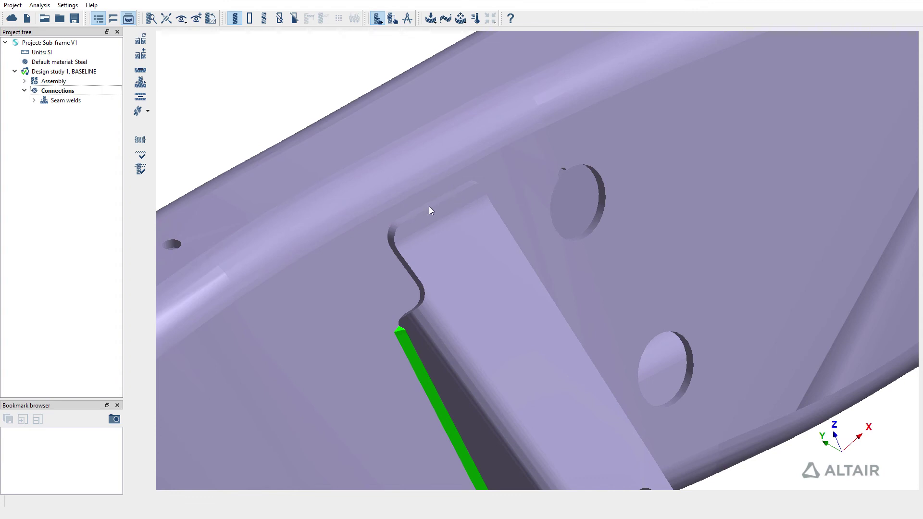
- Check the seam welds along the side rails, the front brackets and the rear cross member
scroll(429, 212, "down", 15)
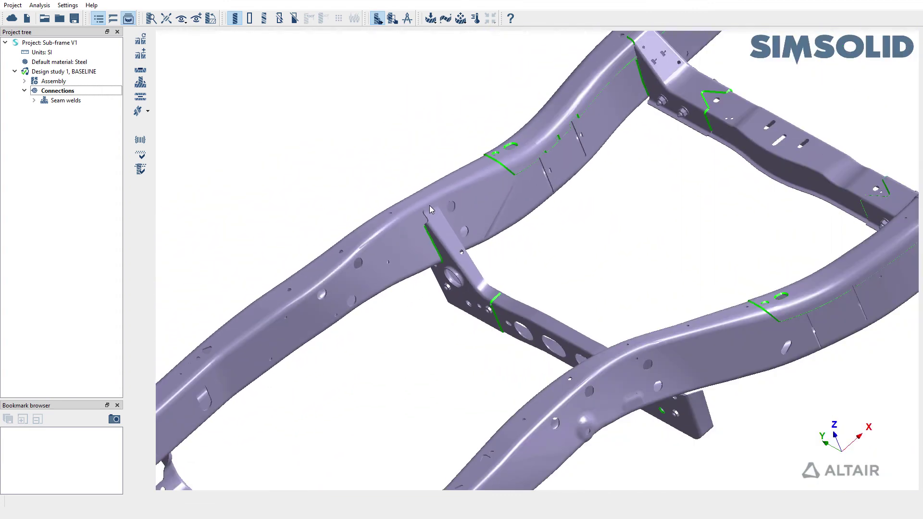
middle_click_drag(451, 209, 443, 137)
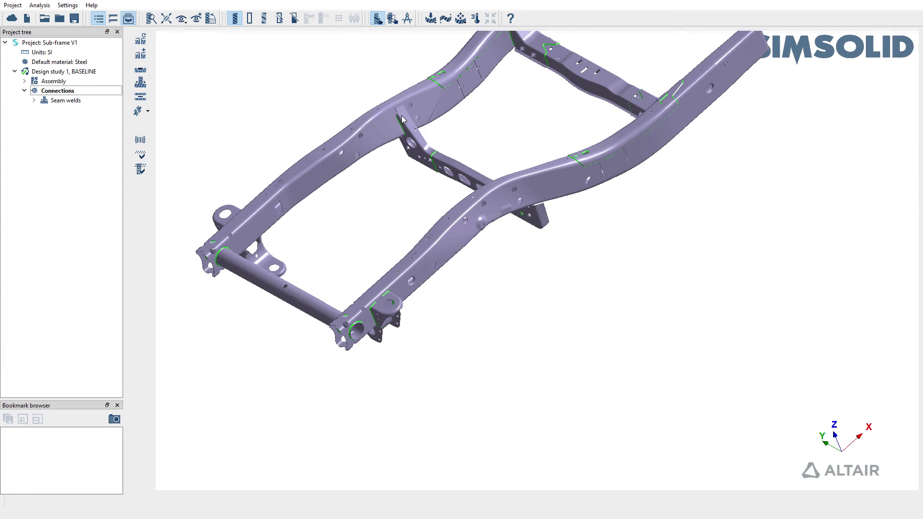
middle_click_drag(446, 190, 461, 171)
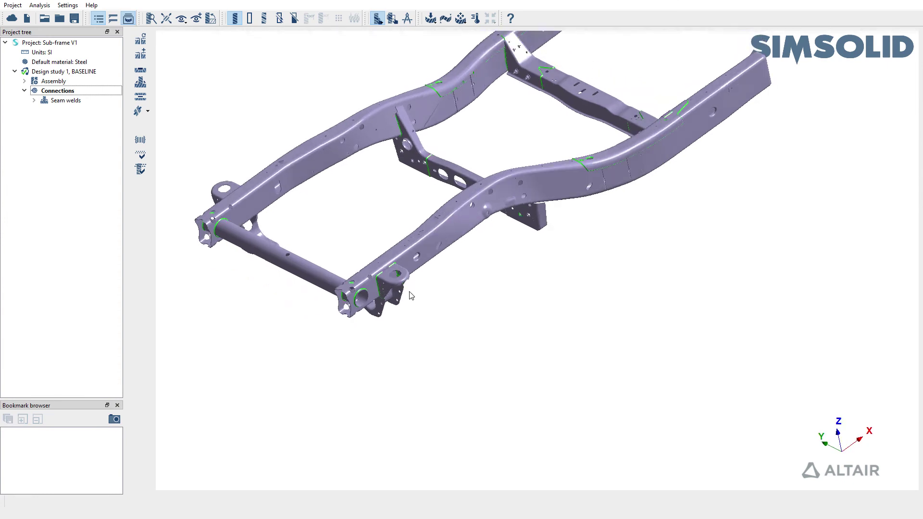
scroll(393, 286, "up", 6)
scroll(392, 277, "down", 6)
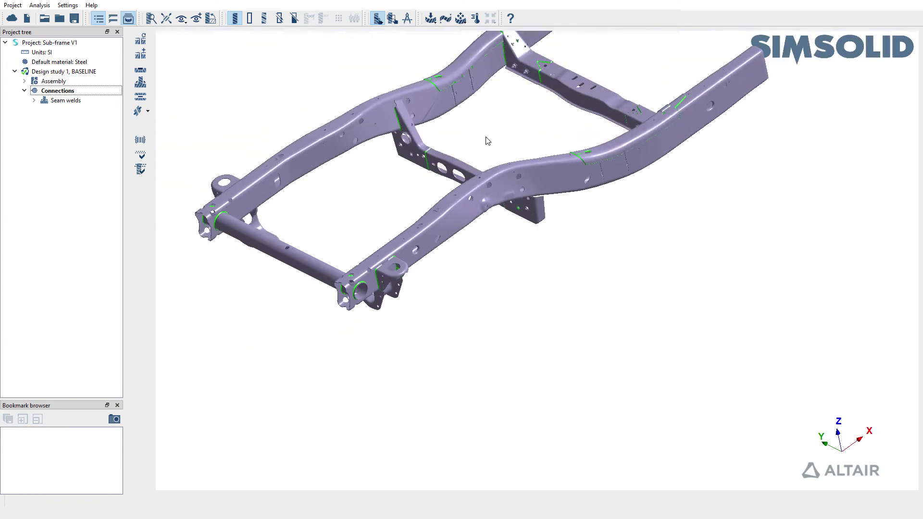
mouse_move(494, 111)
middle_mouse_down()
mouse_move(483, 170)
mouse_move(510, 107)
middle_mouse_up()
scroll(500, 144, "up", 7)
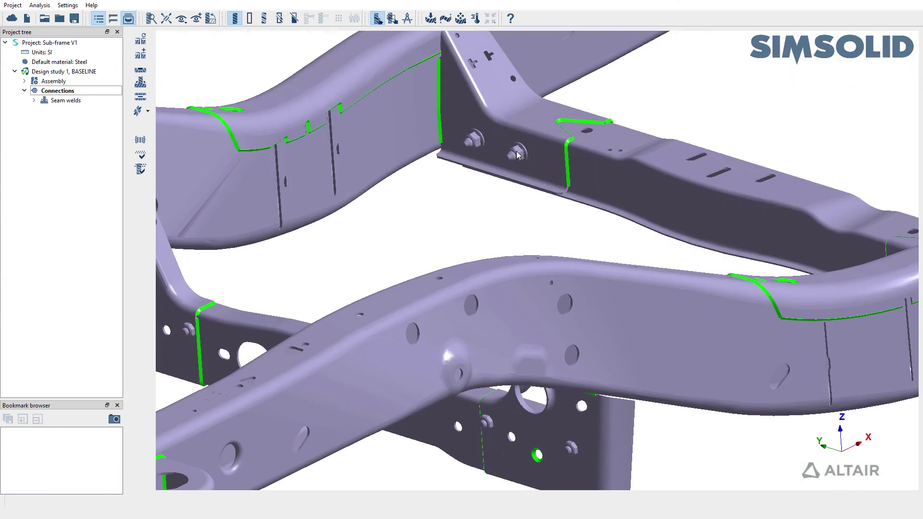
- Highlight the rear cross member's end bracket and inspect its bolted area and the surrounding frame from several angles
left_click(517, 154)
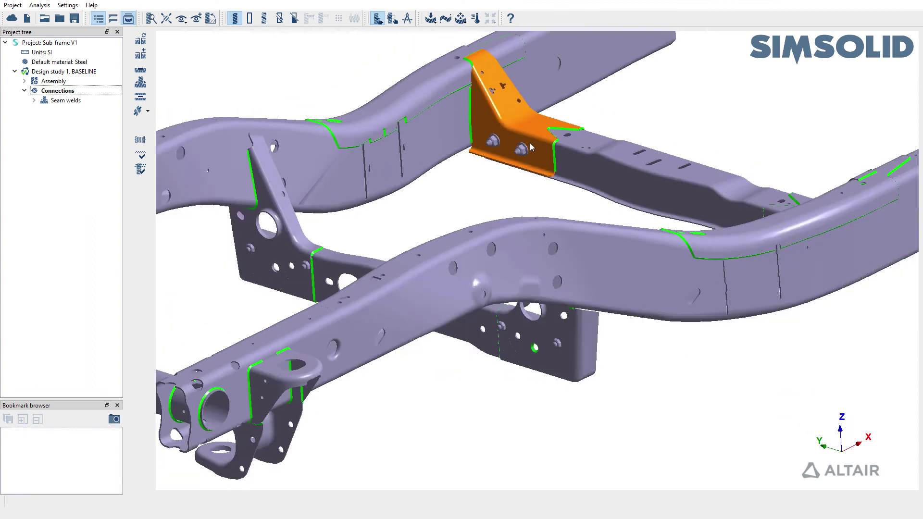
scroll(607, 217, "down", 4)
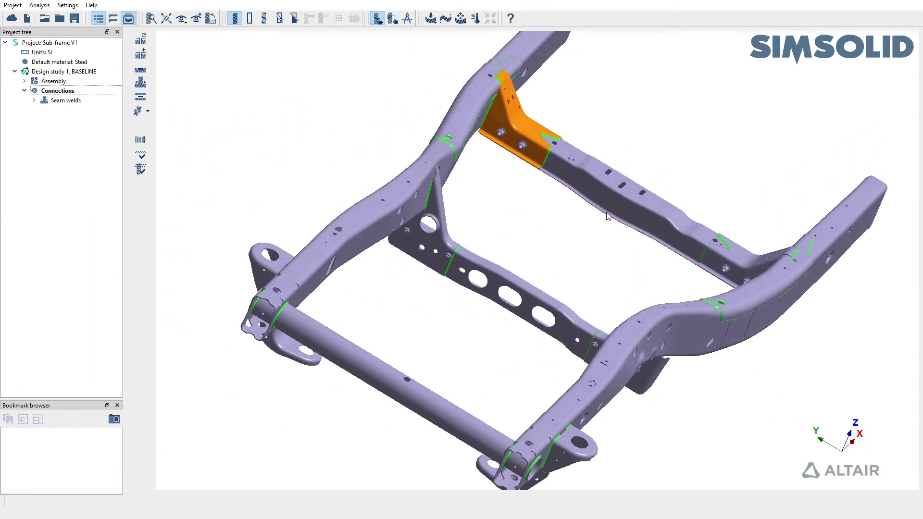
middle_click_drag(709, 294, 567, 200)
scroll(567, 200, "up", 3)
scroll(566, 201, "down", 3)
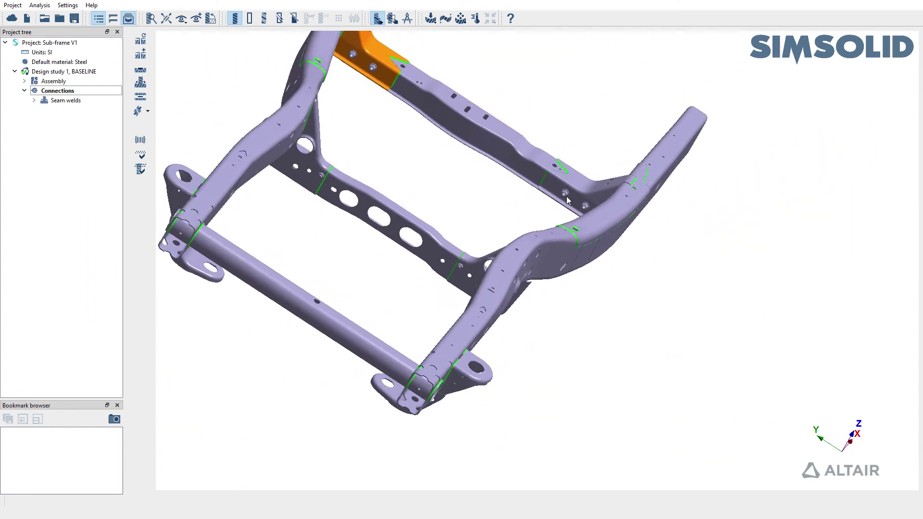
scroll(567, 201, "down", 2)
middle_click_drag(588, 105, 550, 107)
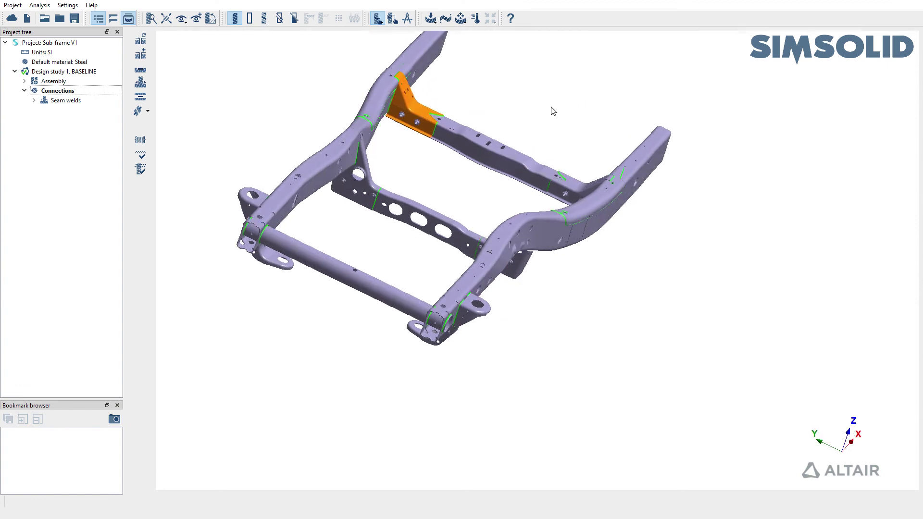
middle_click_drag(537, 149, 555, 217)
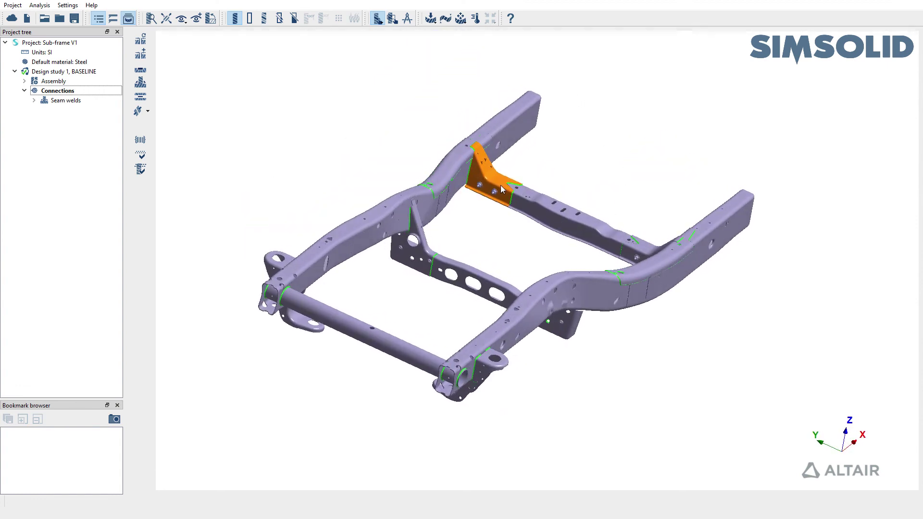
- Create automatic connections for not welded parts only, with a 3 mm gap, 2.58674 mm penetration and Normal resolution
left_click(84, 91)
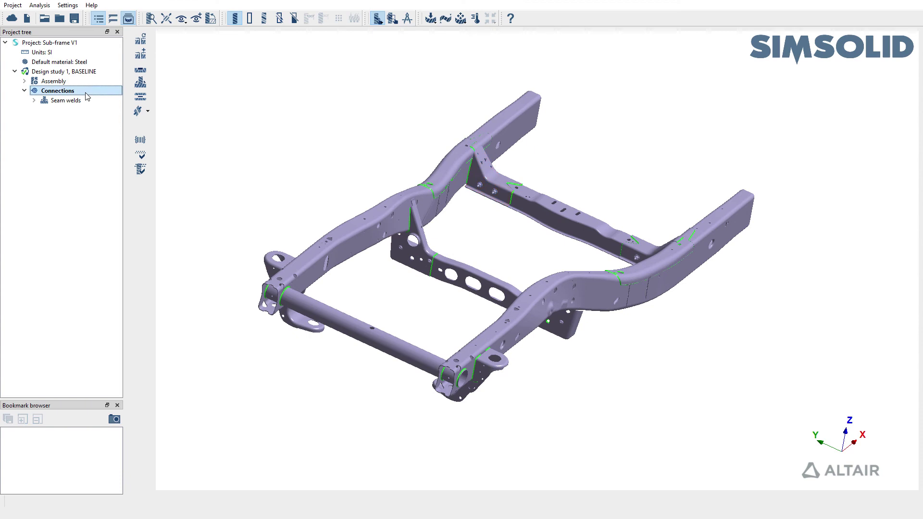
left_click(141, 41)
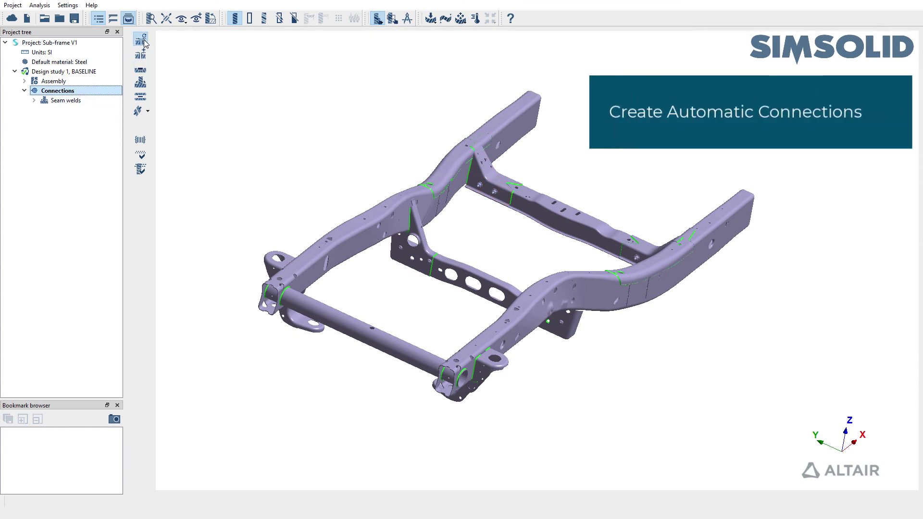
left_click_drag(202, 195, 118, 111)
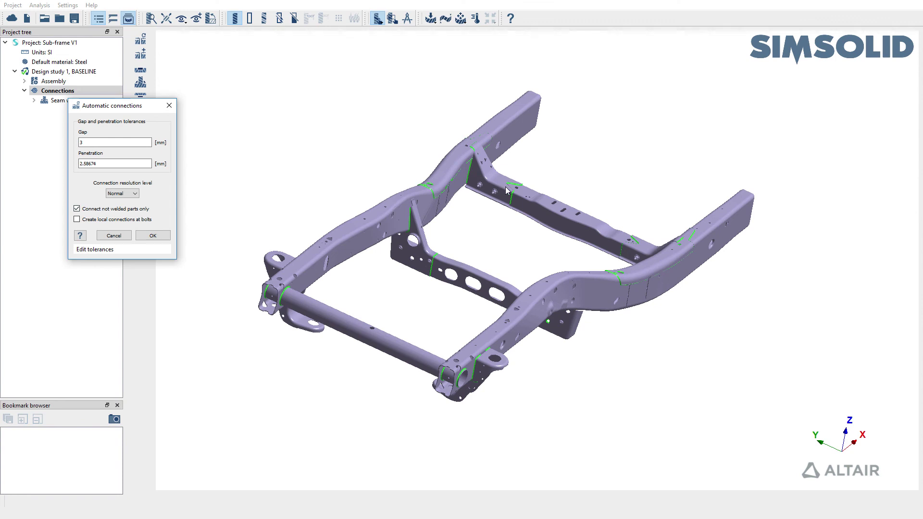
left_click(153, 235)
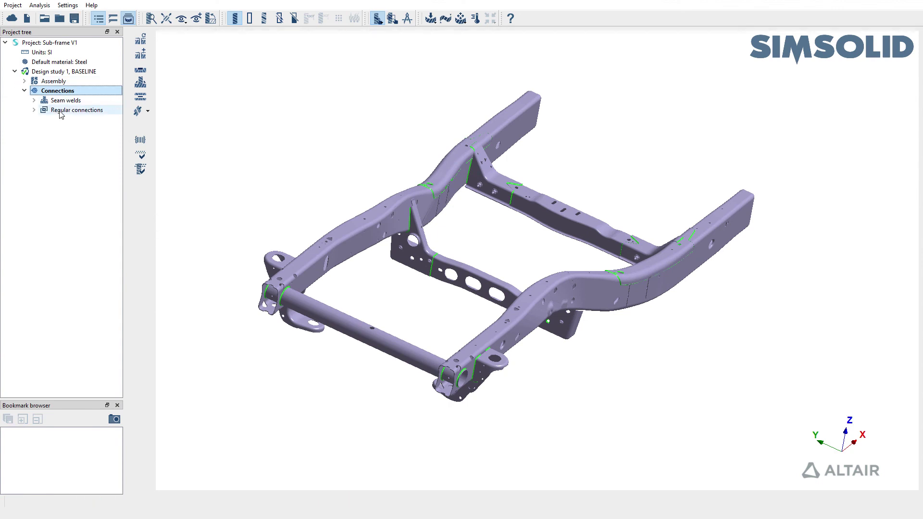
- Review all regular connections and examine their locations at the bolts on the middle and rear cross members
right_click(61, 111)
left_click(82, 118)
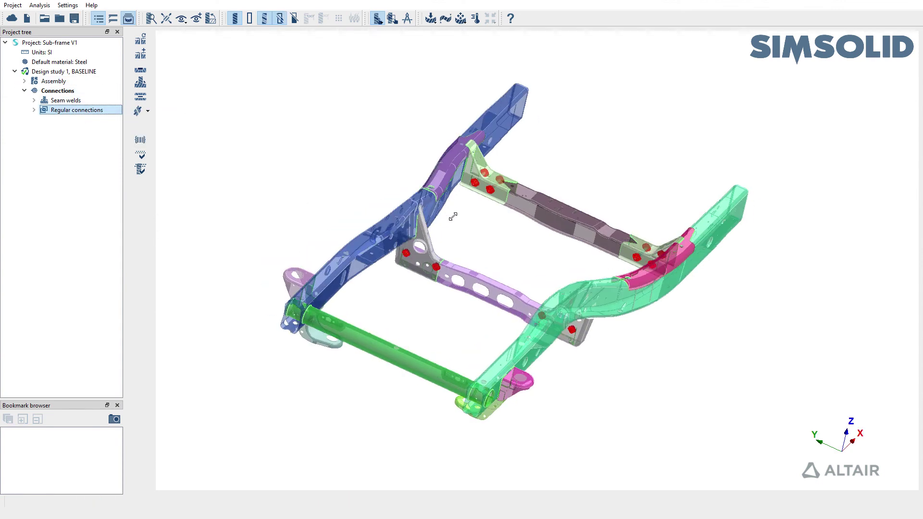
scroll(424, 277, "up", 6)
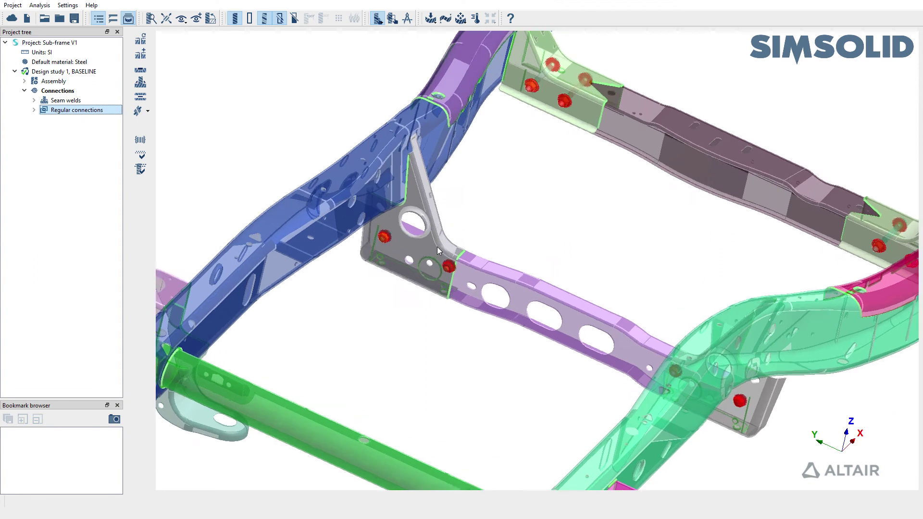
scroll(410, 259, "down", 4)
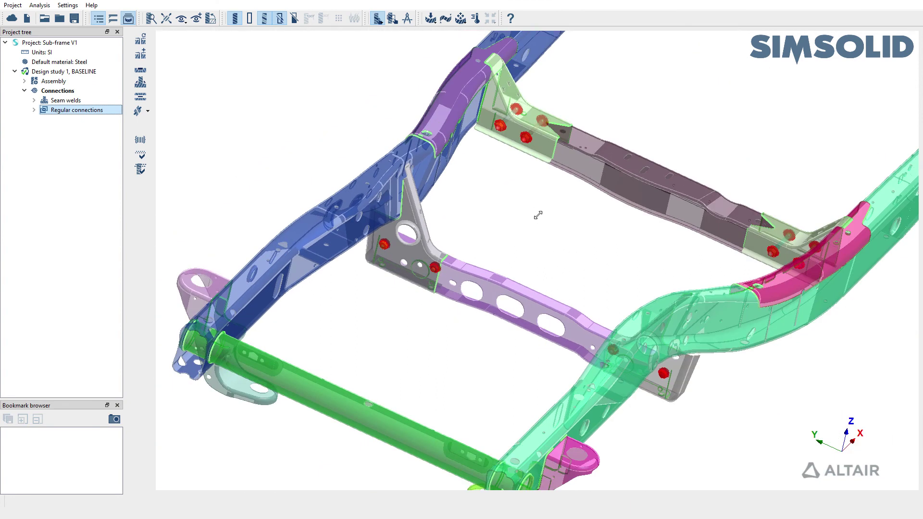
middle_click_drag(538, 215, 608, 314)
left_click_drag(607, 313, 593, 173)
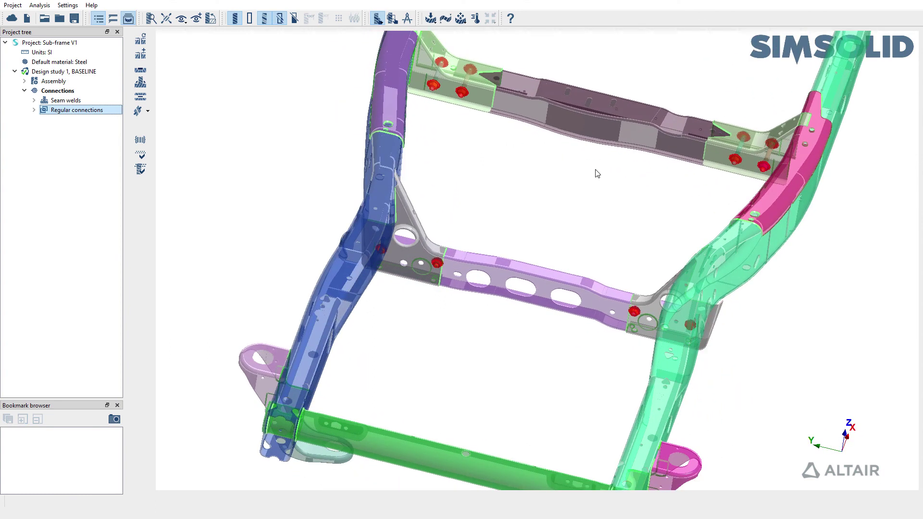
scroll(596, 174, "down", 5)
left_click_drag(572, 281, 768, 162)
right_click_drag(682, 218, 687, 247)
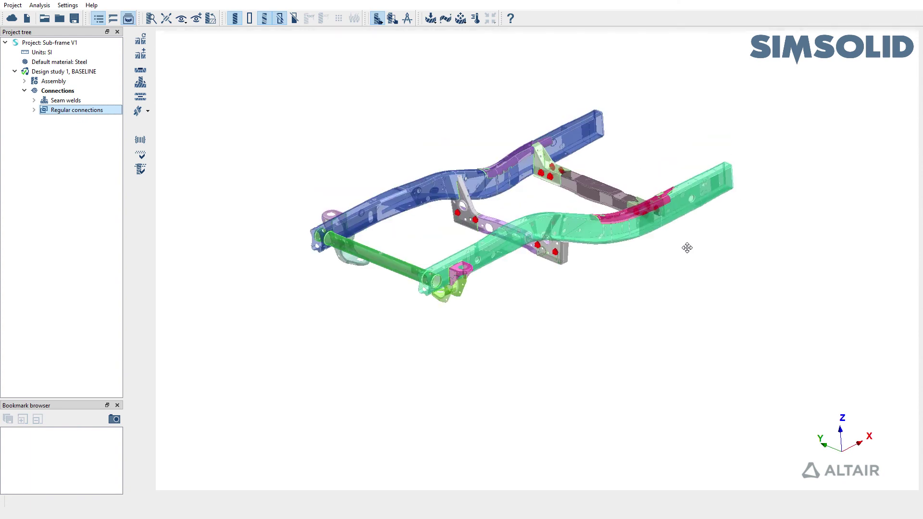